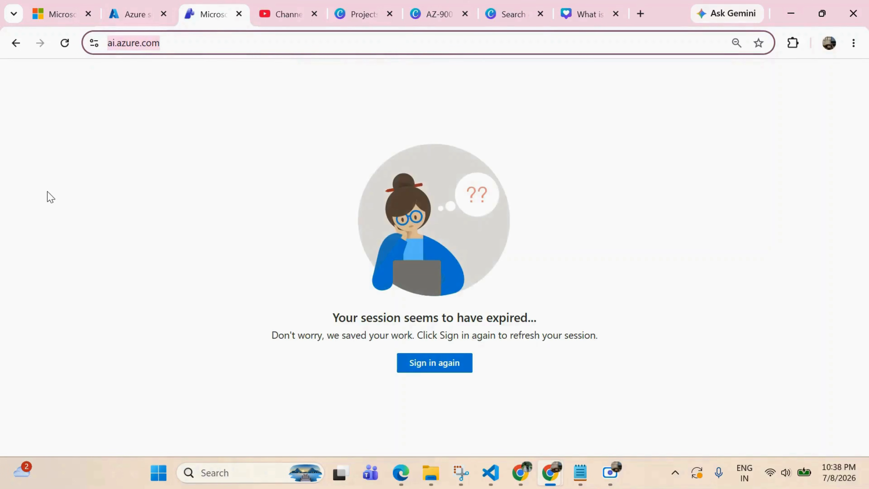
Step: Load ai.azure.com and sign in again to refresh the expired session
{"action": "left_click", "coordinate": [156, 134]}
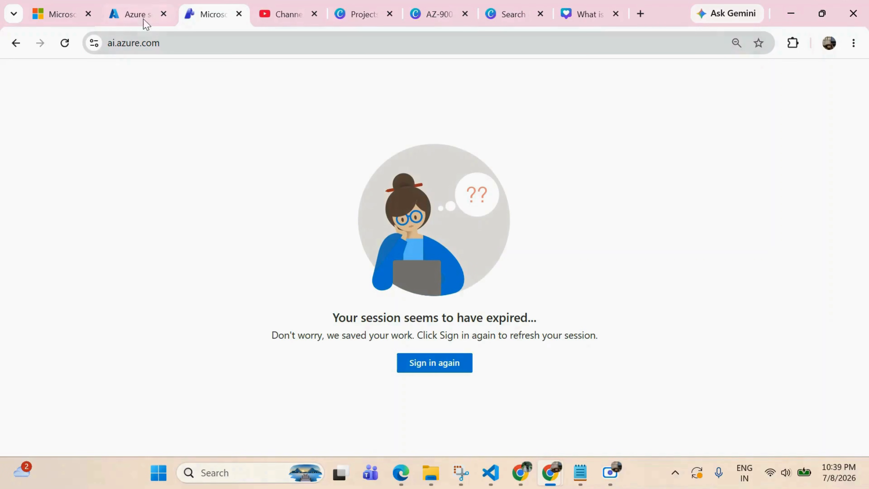
{"action": "left_click_drag", "start_coordinate": [172, 43], "coordinate": [106, 40]}
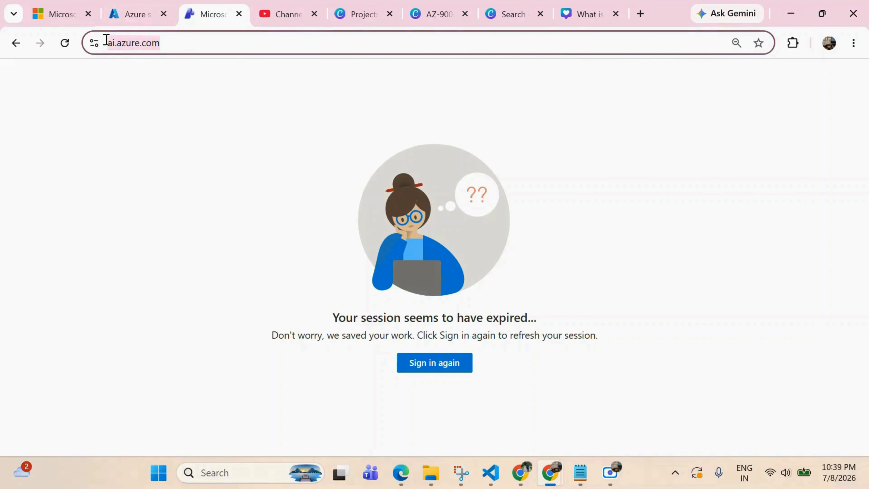
{"action": "left_click", "coordinate": [169, 47]}
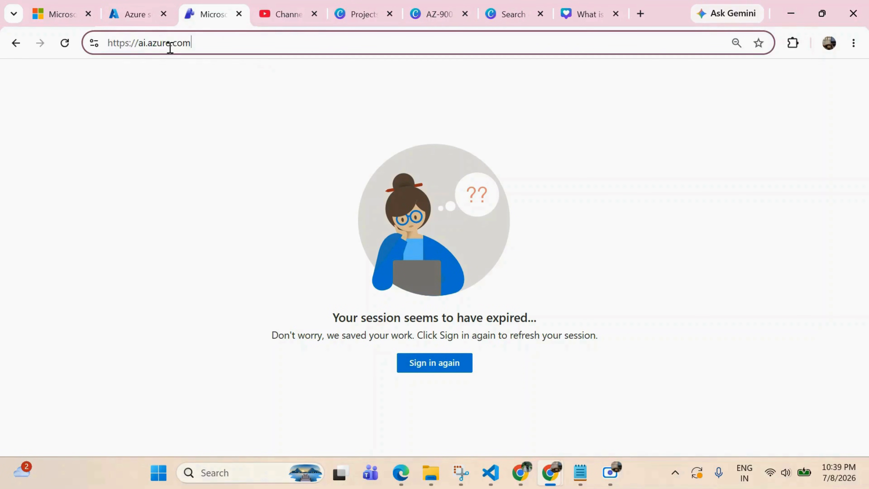
{"action": "key", "text": "Return"}
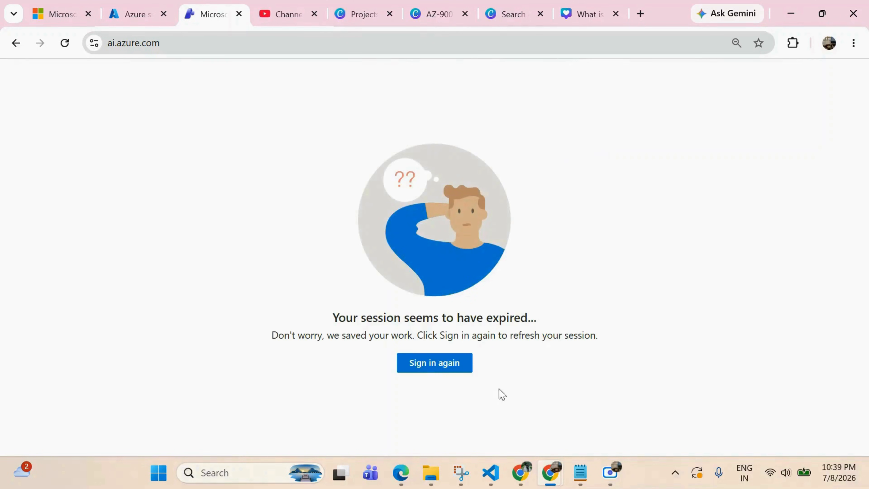
{"action": "left_click", "coordinate": [417, 370]}
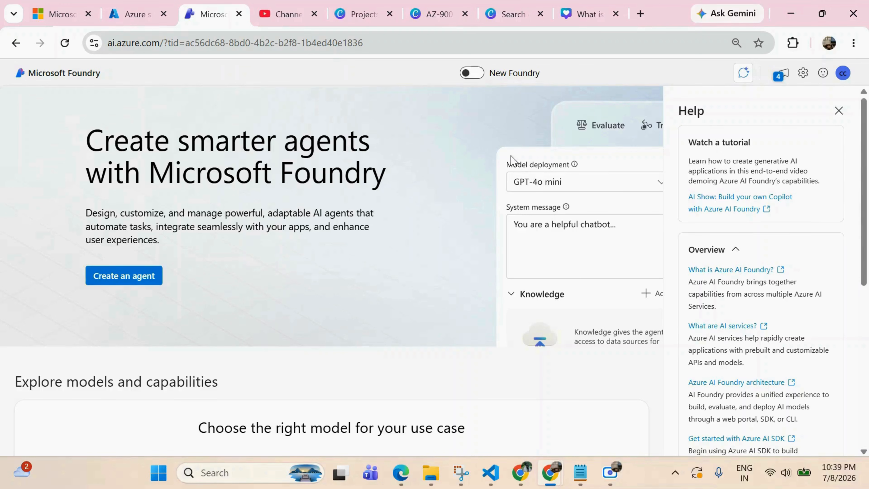
Step: Look over the latest models and capabilities on the Microsoft Foundry home page, ending back at its beginning
{"action": "key", "text": "alt+Tab"}
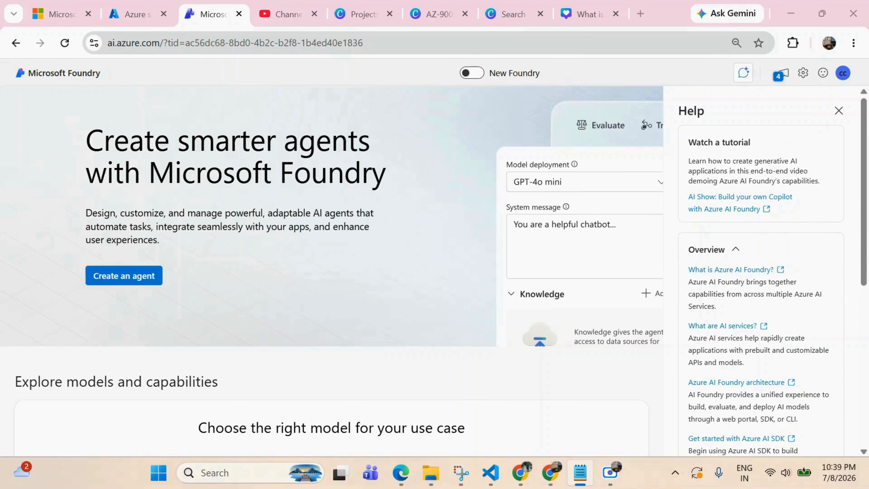
{"action": "left_click", "coordinate": [864, 298]}
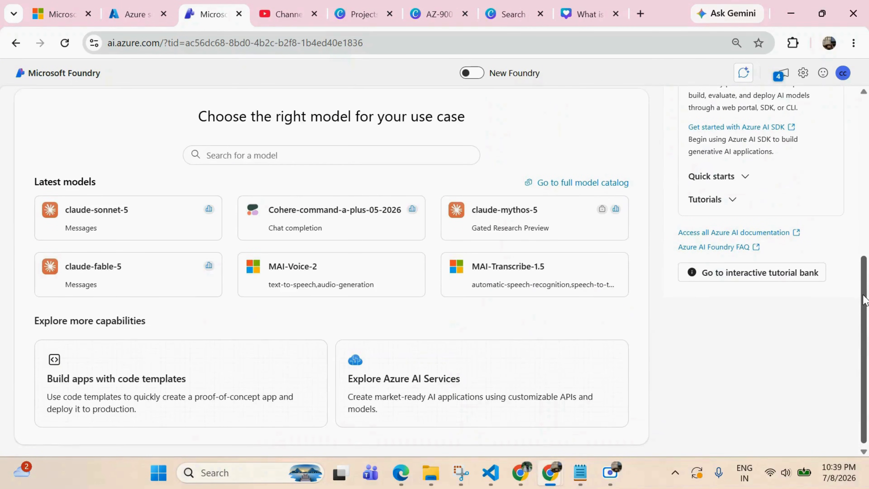
{"action": "left_click_drag", "start_coordinate": [117, 177], "coordinate": [39, 177]}
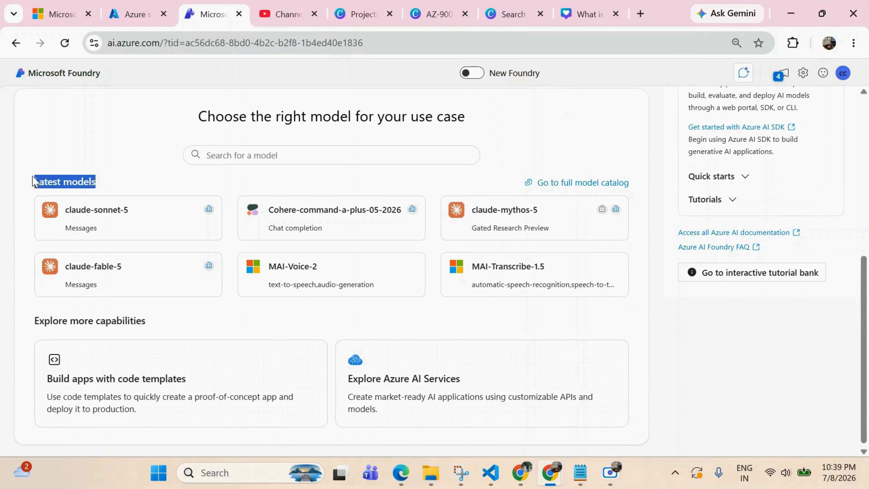
{"action": "left_click", "coordinate": [203, 194]}
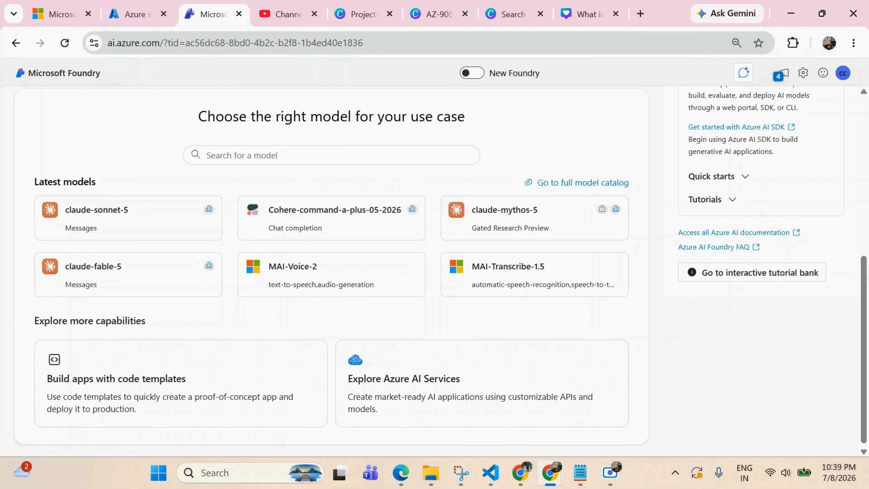
{"action": "key", "text": "alt+Tab"}
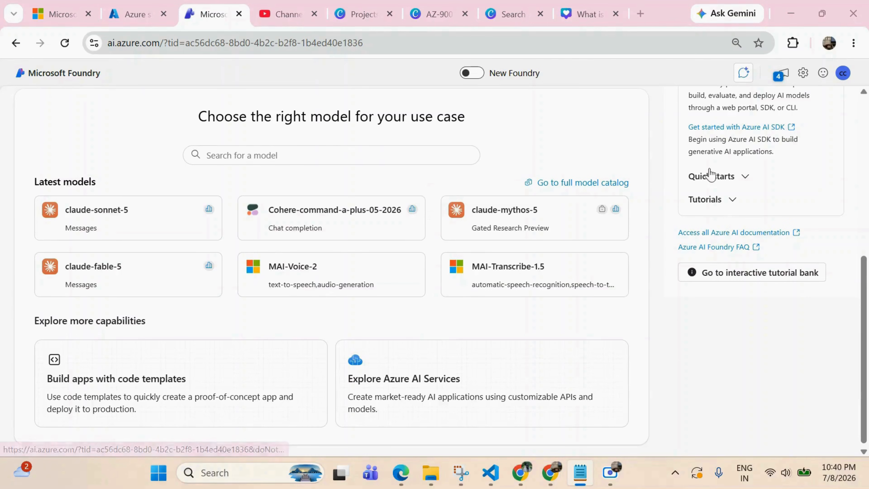
{"action": "left_click", "coordinate": [863, 250]}
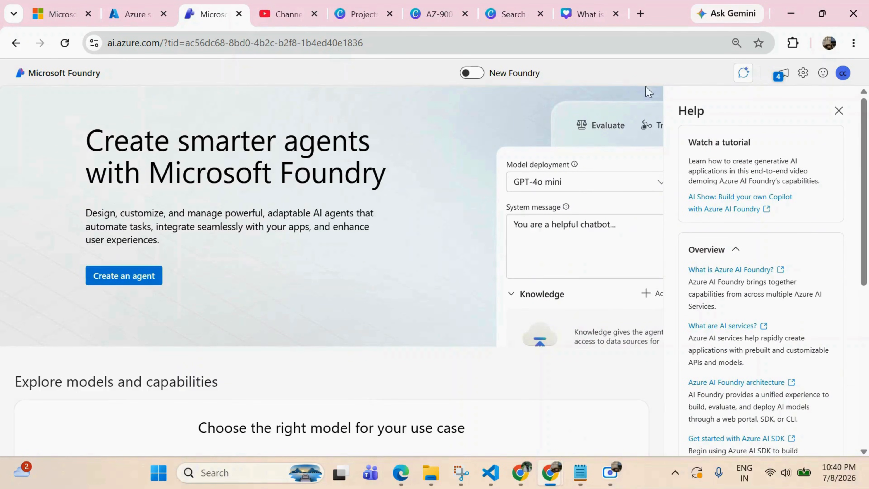
Step: Switch to the New Foundry experience and start a new project named TestProject
{"action": "left_click", "coordinate": [476, 75]}
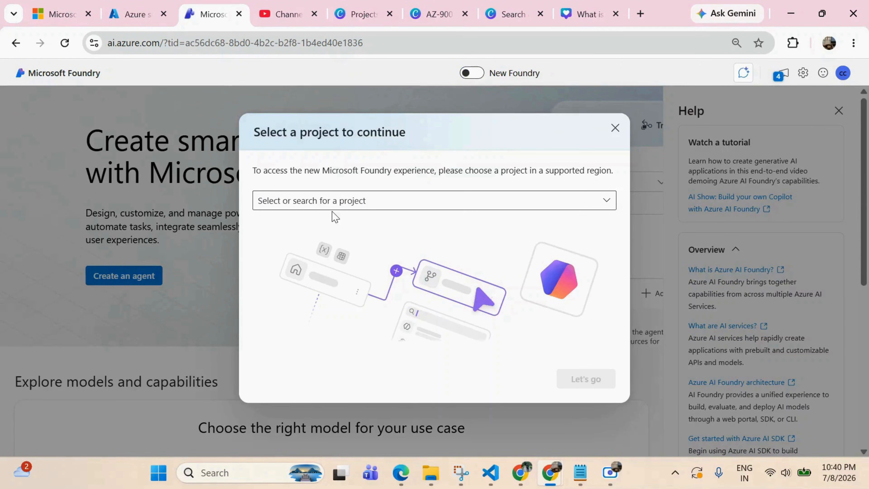
{"action": "left_click", "coordinate": [421, 200]}
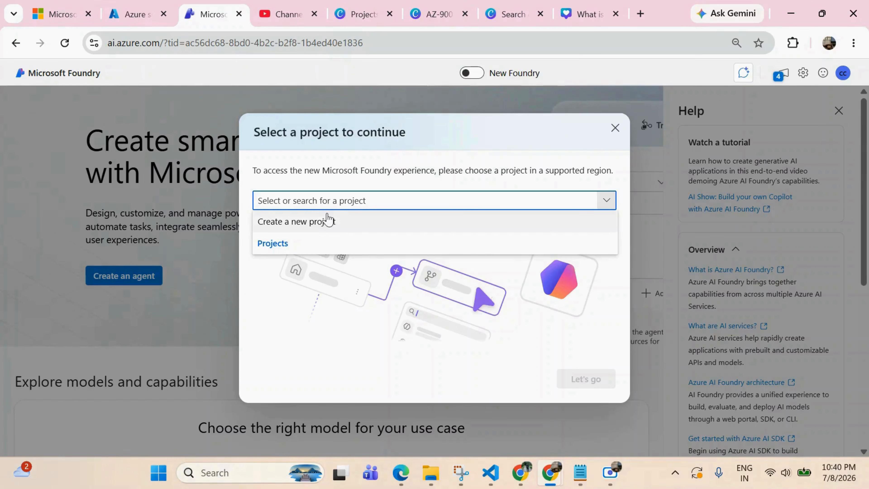
{"action": "left_click", "coordinate": [326, 221]}
{"action": "left_click_drag", "start_coordinate": [343, 242], "coordinate": [234, 247]}
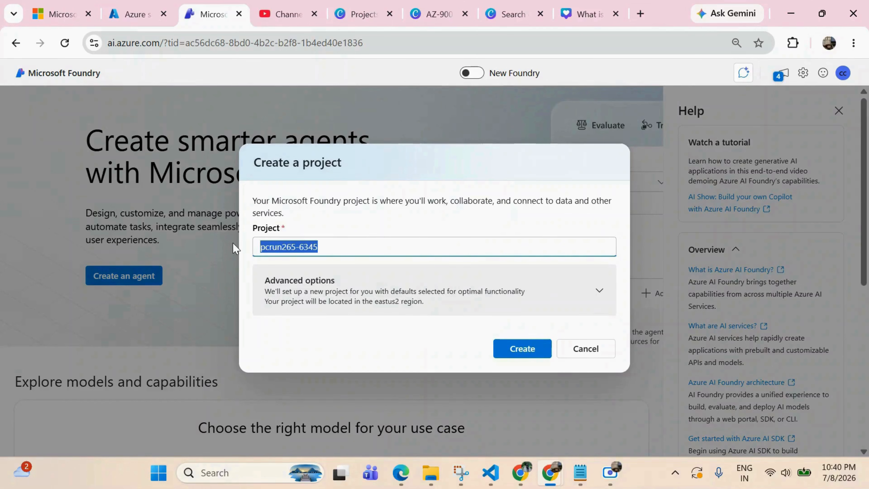
{"action": "type", "text": "Test"}
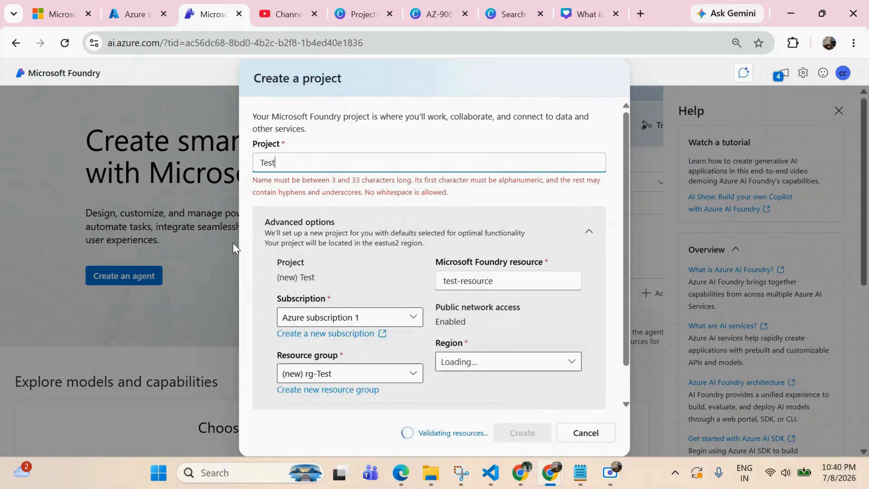
{"action": "type", "text": "Project"}
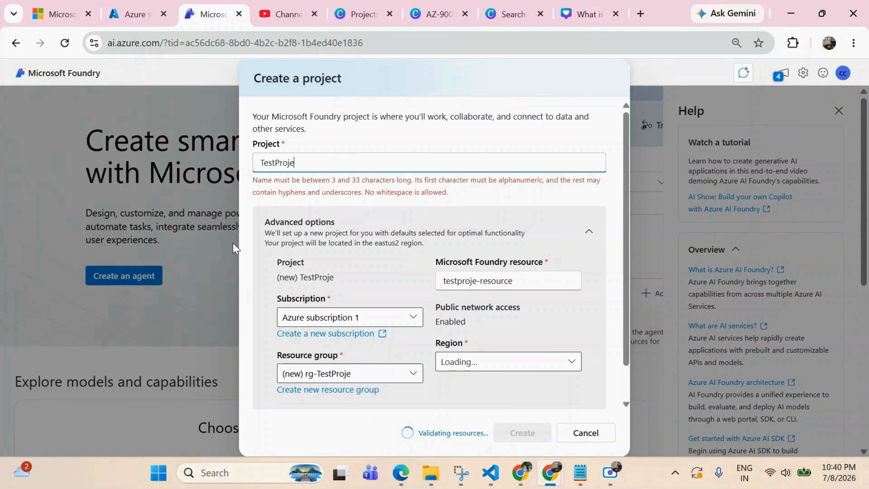
{"action": "left_click", "coordinate": [514, 202]}
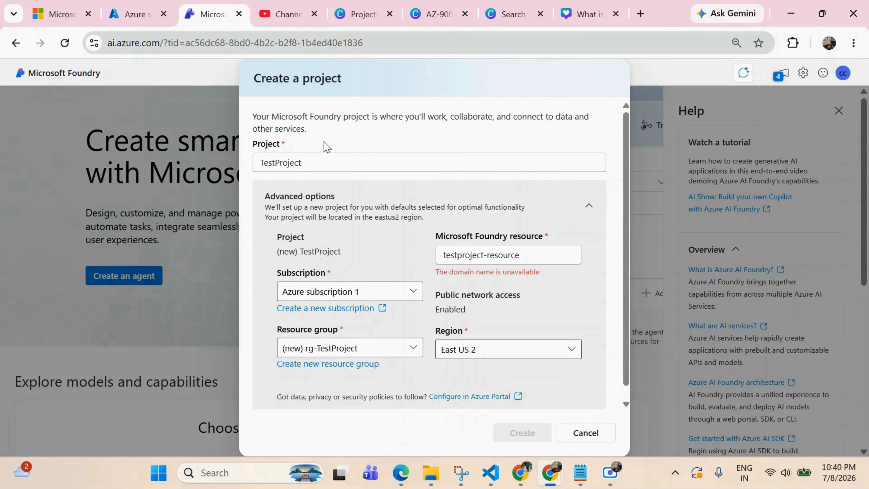
Step: Set the Microsoft Foundry resource name to testproject-resource-test
{"action": "left_click", "coordinate": [508, 255]}
{"action": "left_click", "coordinate": [536, 255]}
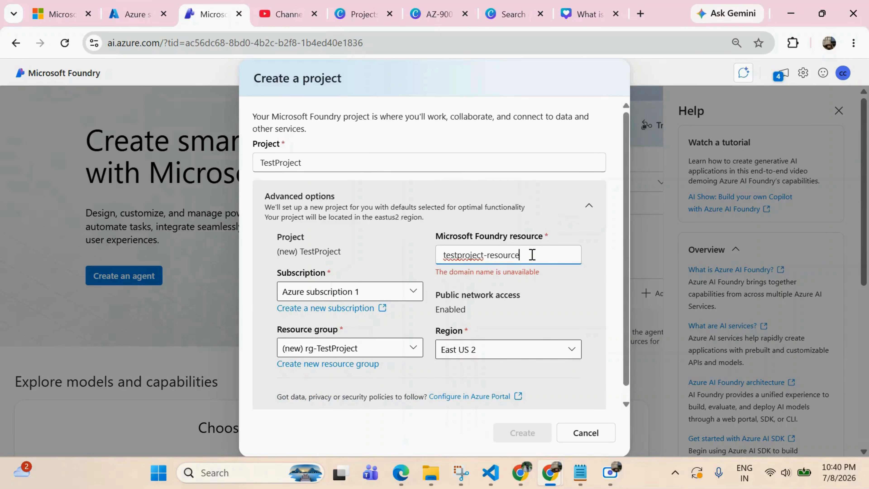
{"action": "type", "text": "-test"}
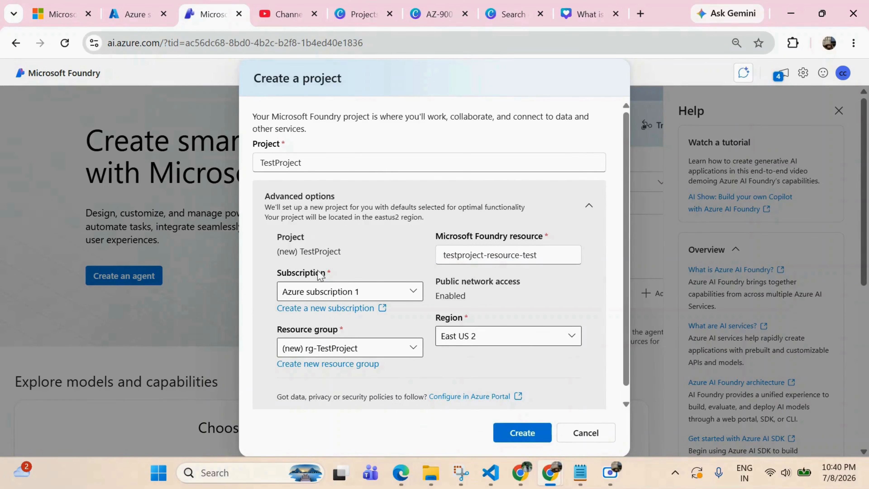
Step: Check the subscription and resource group choices, then create the project with Azure subscription 1 and the new rg-TestProject group
{"action": "triple_click", "coordinate": [325, 274]}
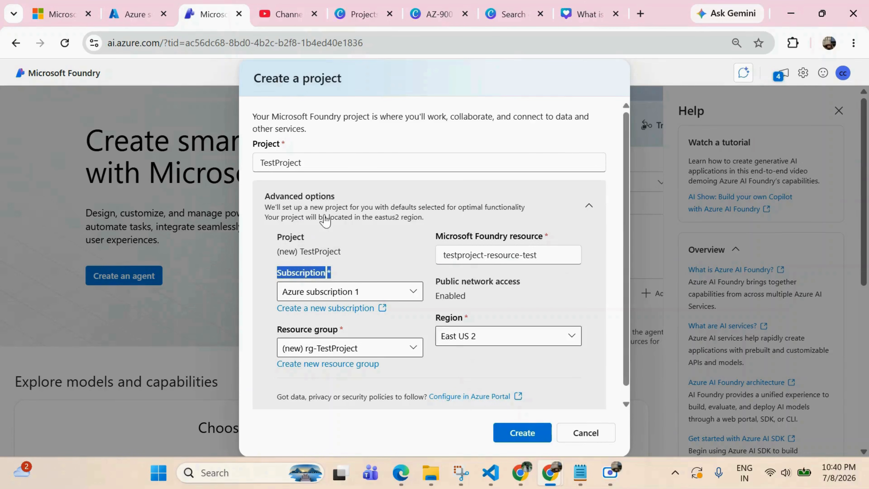
{"action": "left_click", "coordinate": [368, 290]}
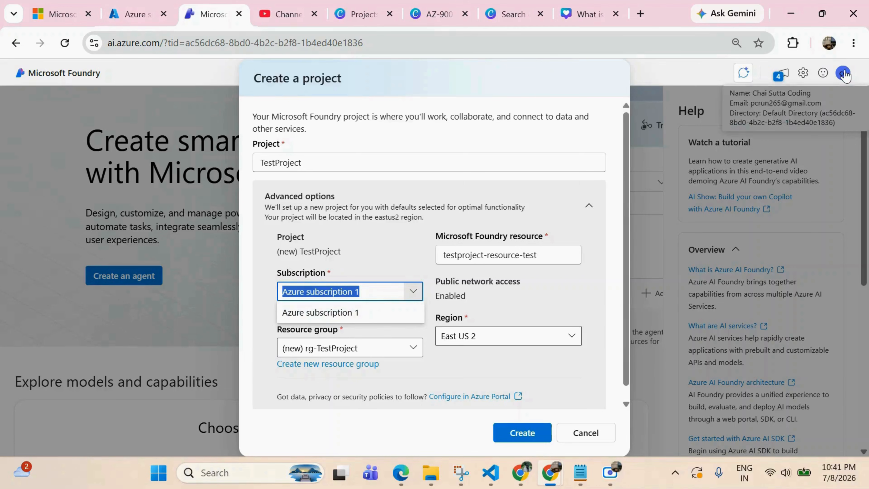
{"action": "left_click", "coordinate": [493, 303]}
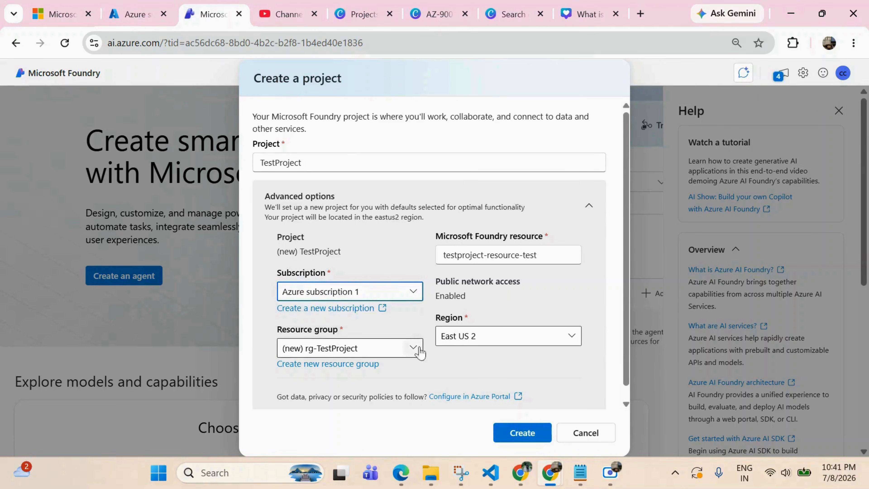
{"action": "scroll", "coordinate": [629, 355], "scroll_direction": "down", "scroll_amount": 1}
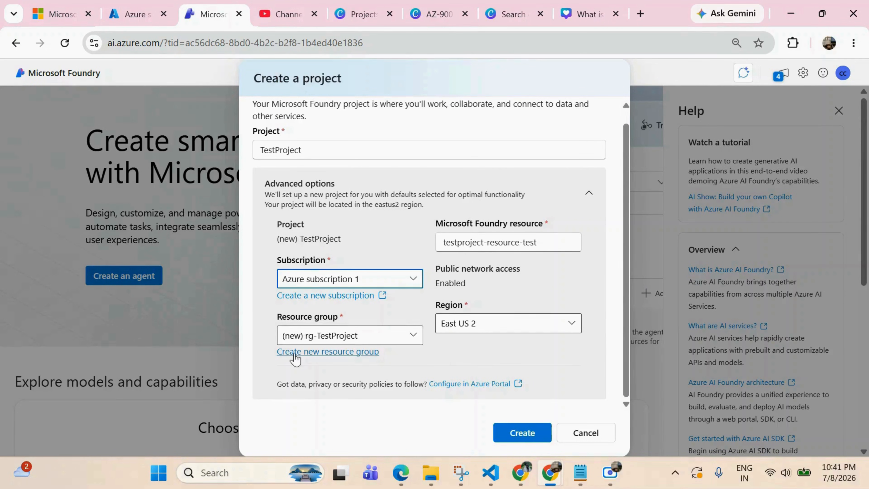
{"action": "left_click", "coordinate": [396, 337]}
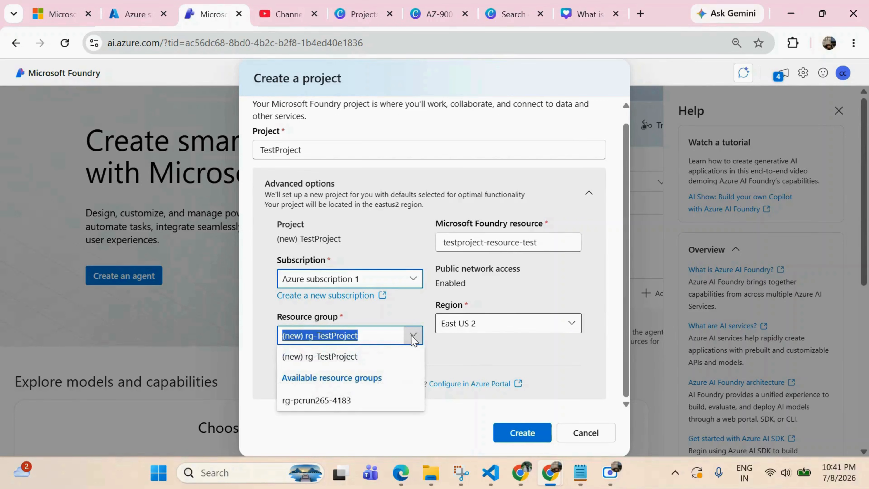
{"action": "left_click", "coordinate": [517, 371]}
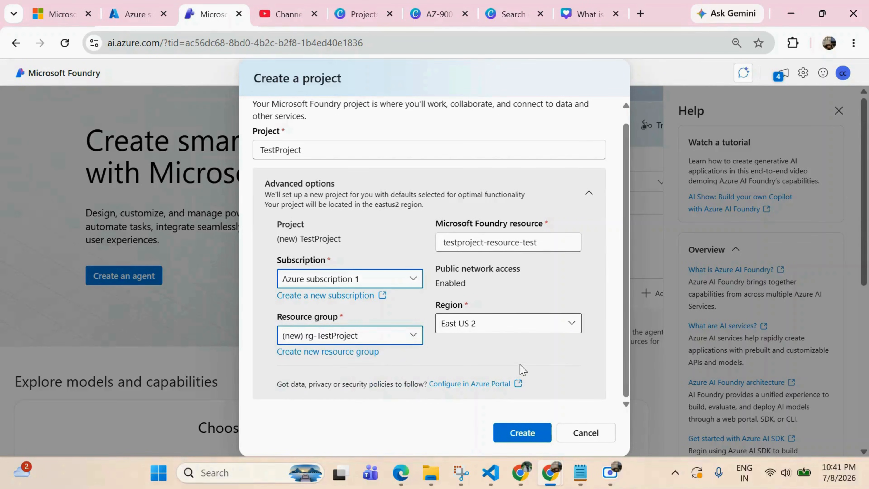
{"action": "left_click", "coordinate": [522, 438]}
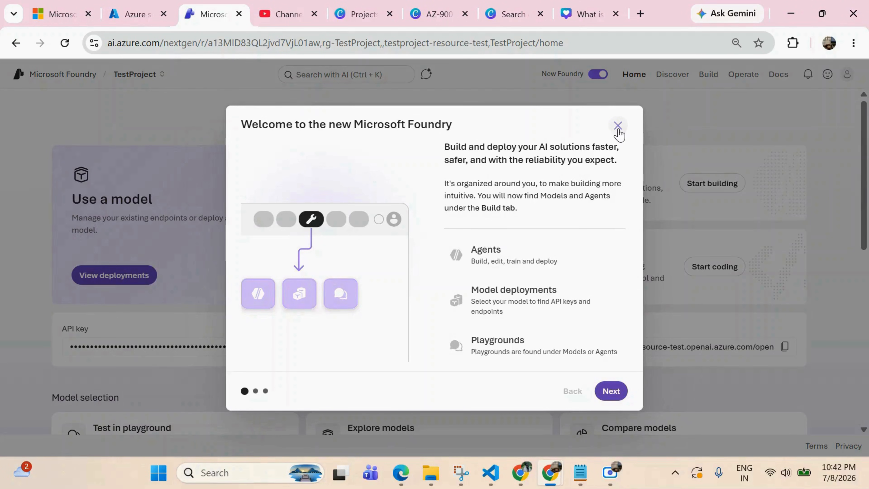
Step: Go through the new Microsoft Foundry welcome pages and close them without creating an agent
{"action": "left_click", "coordinate": [608, 398]}
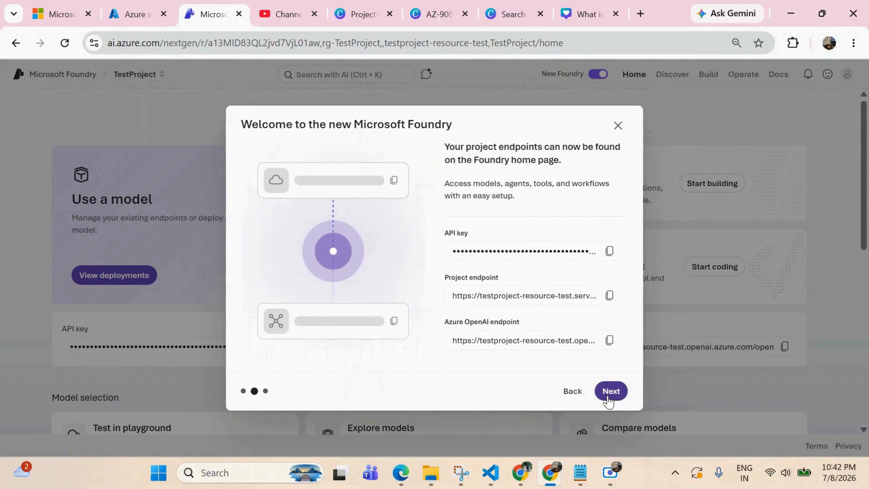
{"action": "left_click", "coordinate": [608, 398]}
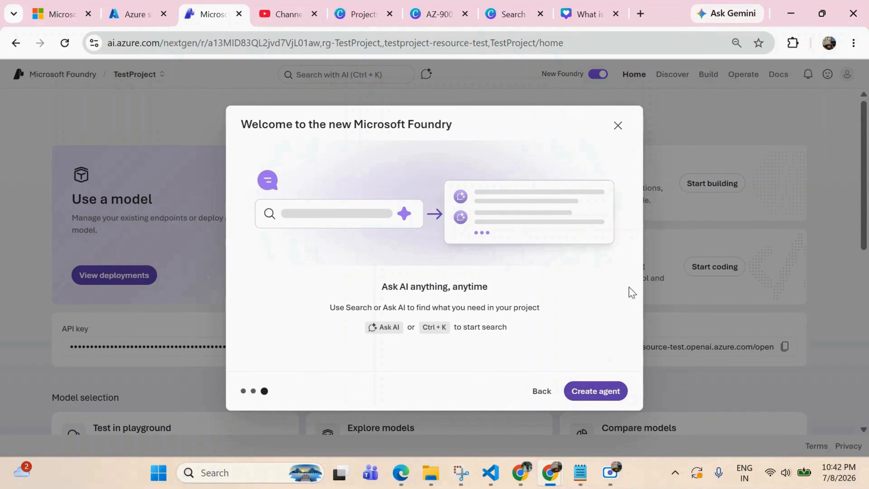
{"action": "left_click", "coordinate": [616, 121]}
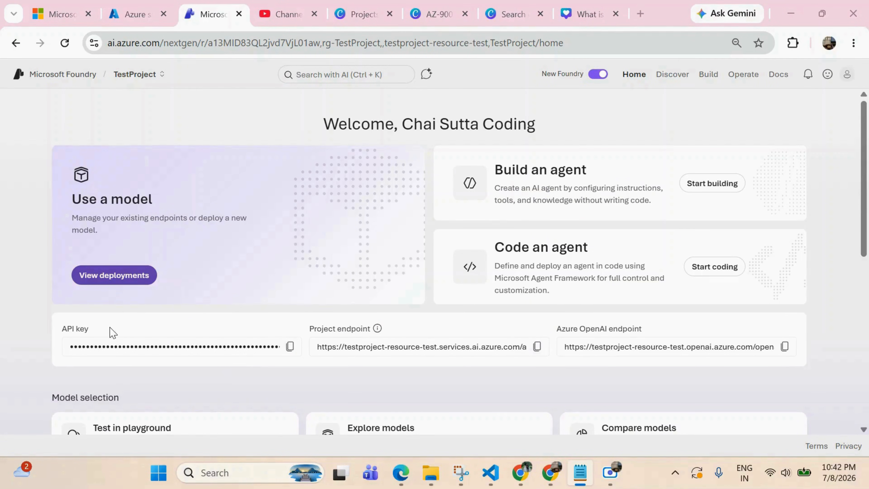
Step: Examine the project home page's API key field and its options to build an agent, code an agent and use a model
{"action": "left_click_drag", "start_coordinate": [110, 329], "coordinate": [47, 330]}
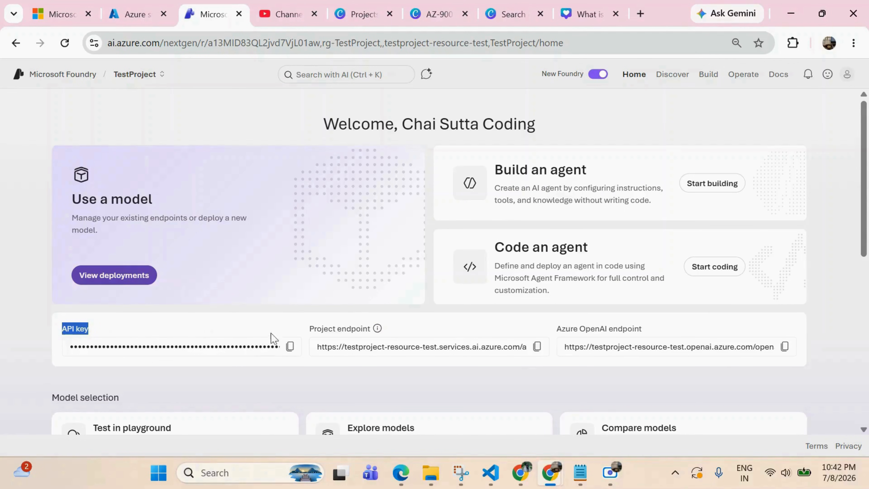
{"action": "key", "text": "Tab"}
{"action": "key", "text": "alt+Tab"}
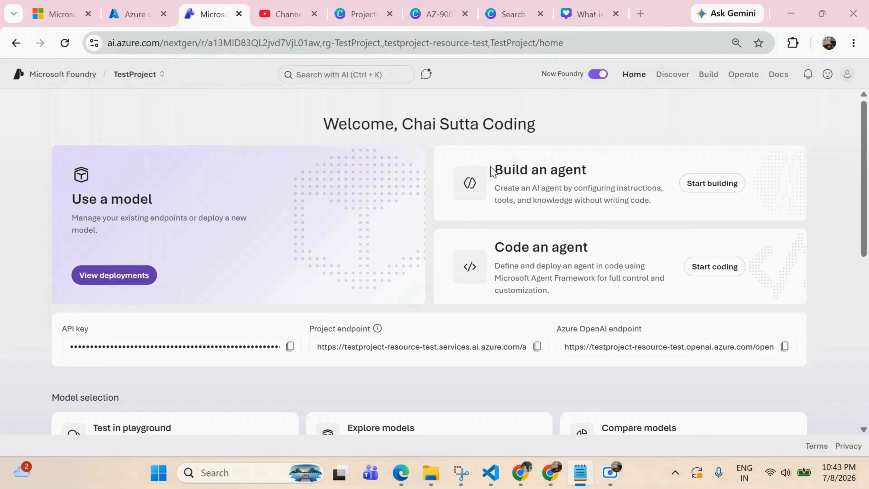
{"action": "left_click_drag", "start_coordinate": [495, 168], "coordinate": [607, 169]}
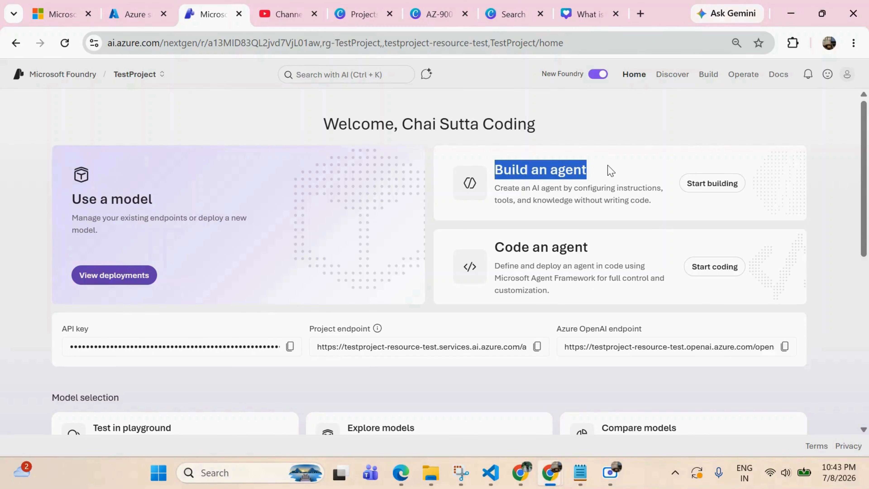
{"action": "left_click", "coordinate": [592, 252]}
{"action": "left_click_drag", "start_coordinate": [592, 253], "coordinate": [493, 247]}
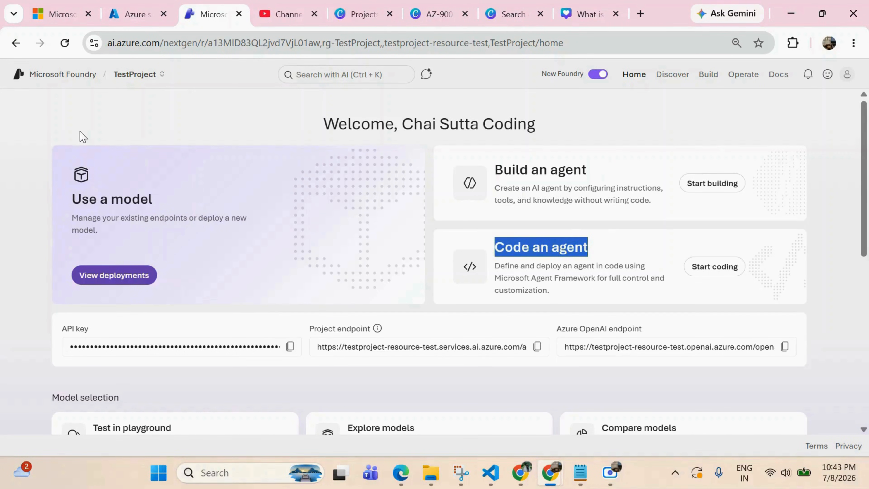
{"action": "left_click", "coordinate": [152, 107]}
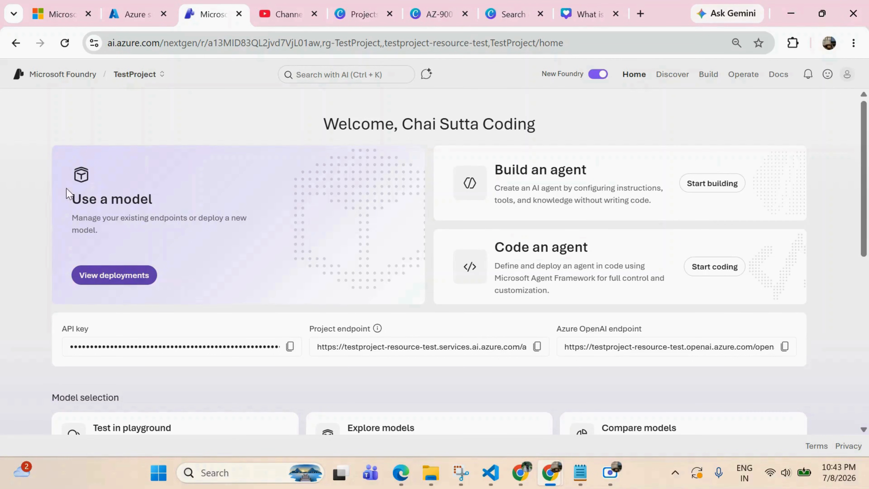
{"action": "left_click_drag", "start_coordinate": [65, 187], "coordinate": [188, 190]}
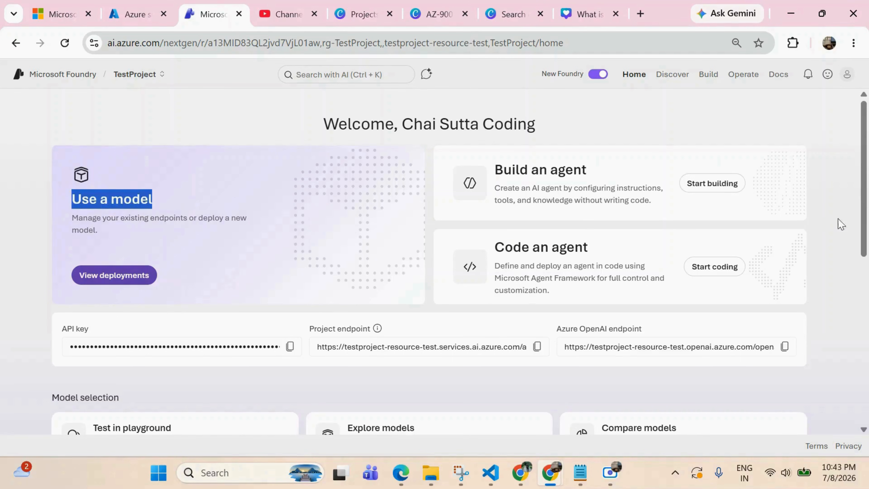
Step: Examine the project endpoint on the home page, including the resource name and the services path in its URL
{"action": "left_click_drag", "start_coordinate": [866, 255], "coordinate": [864, 325]}
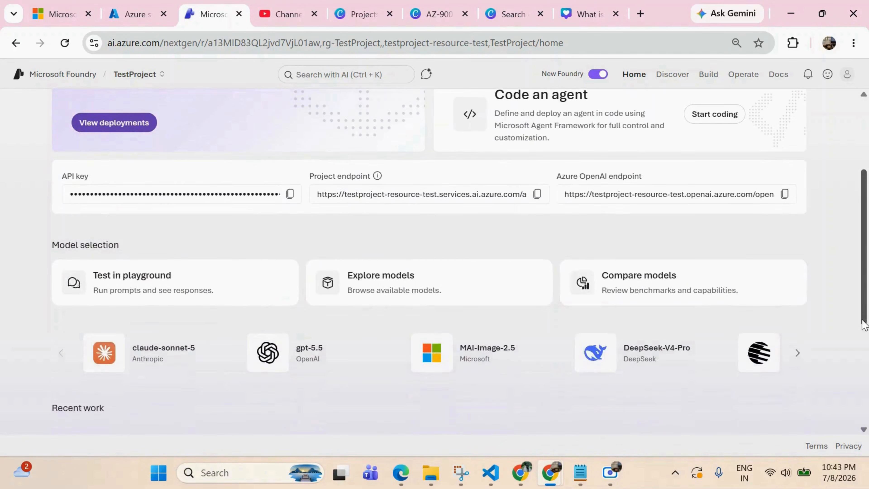
{"action": "left_click", "coordinate": [357, 196]}
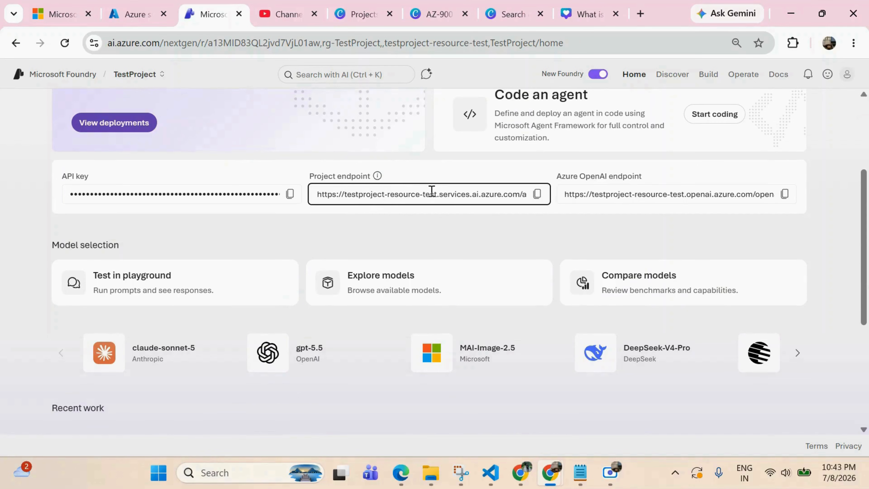
{"action": "left_click_drag", "start_coordinate": [437, 193], "coordinate": [346, 194]}
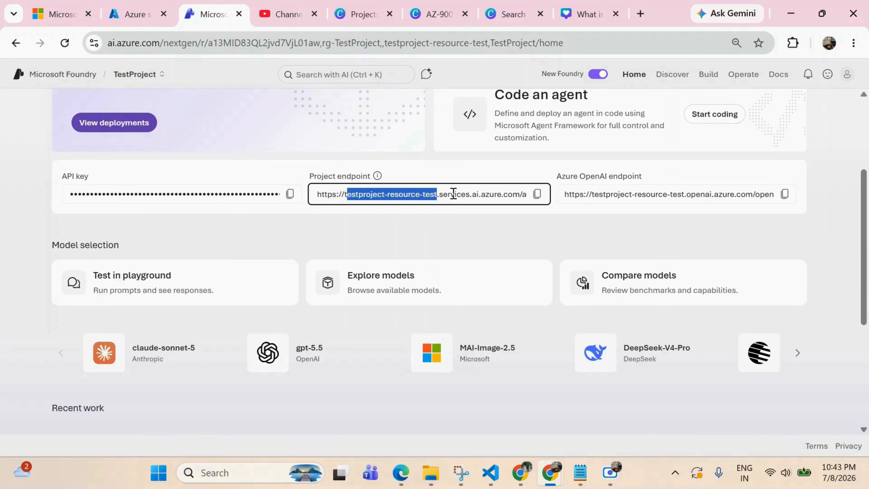
{"action": "left_click_drag", "start_coordinate": [440, 194], "coordinate": [535, 195]}
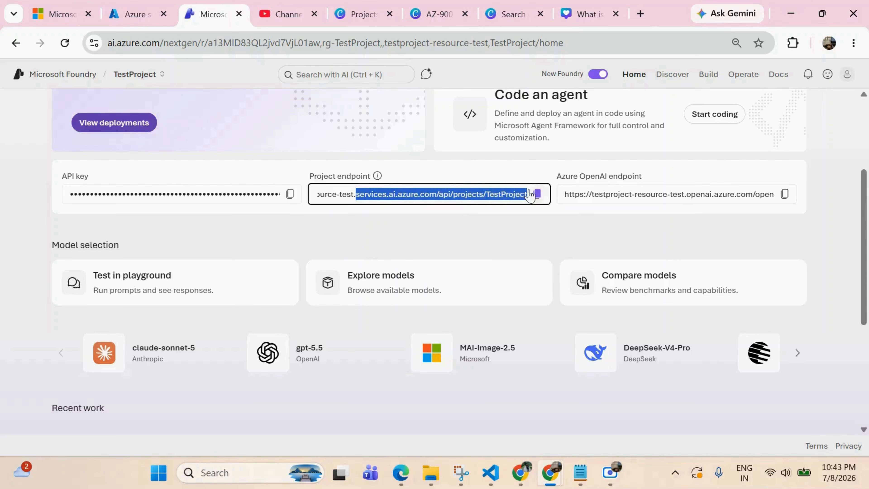
{"action": "left_click", "coordinate": [330, 232]}
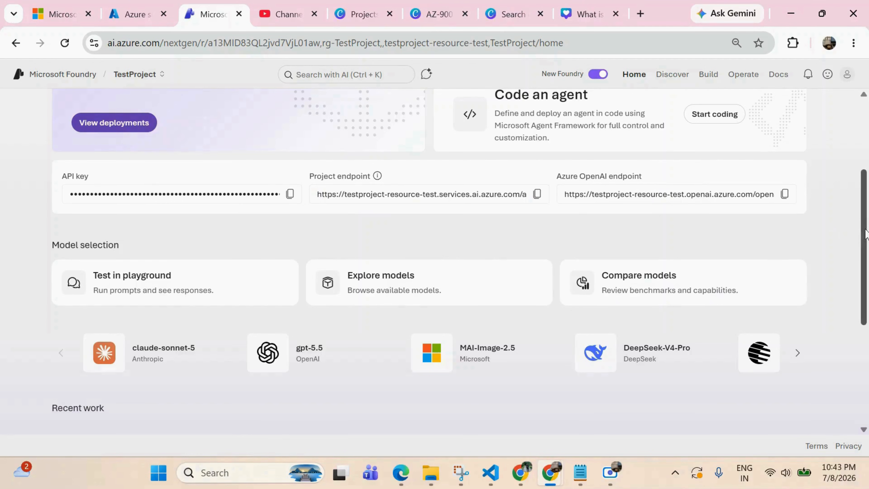
{"action": "left_click_drag", "start_coordinate": [864, 237], "coordinate": [853, 163]}
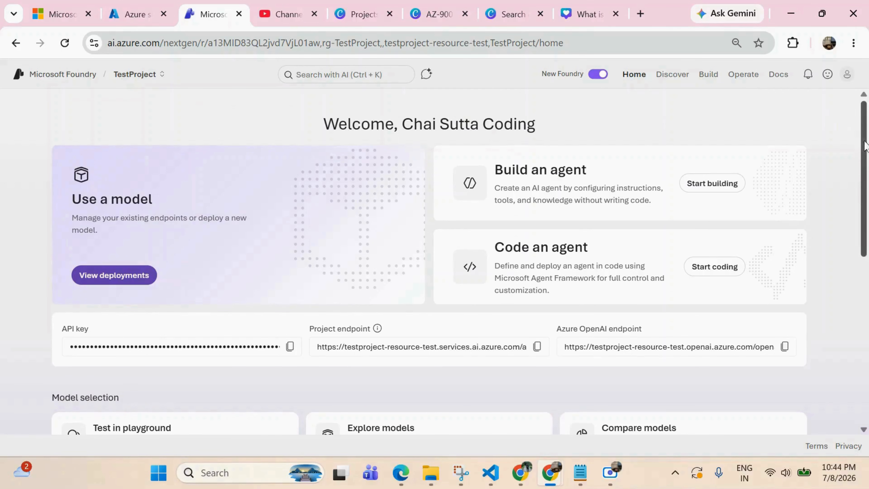
{"action": "mouse_move", "coordinate": [864, 144]}
{"action": "left_mouse_down"}
{"action": "mouse_move", "coordinate": [847, 332]}
{"action": "mouse_move", "coordinate": [855, 130]}
{"action": "left_mouse_up"}
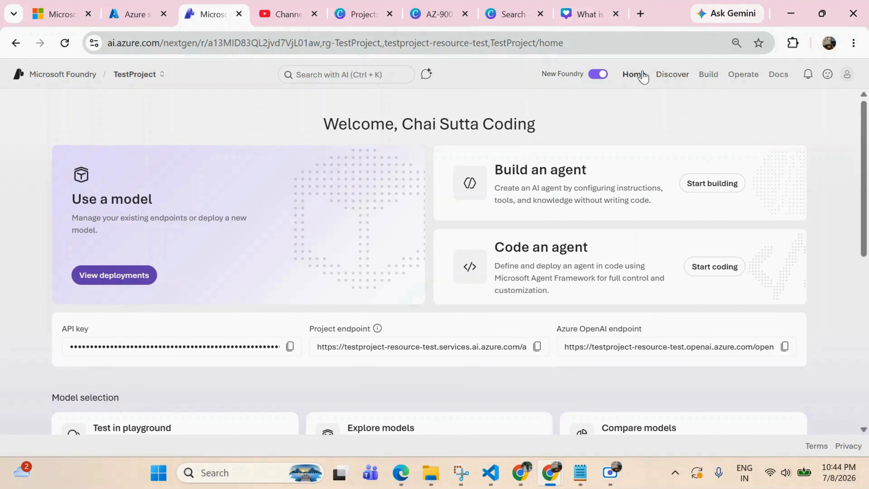
Step: Go to the project's deployments and start deploying a base model from the model catalog
{"action": "left_click", "coordinate": [706, 76]}
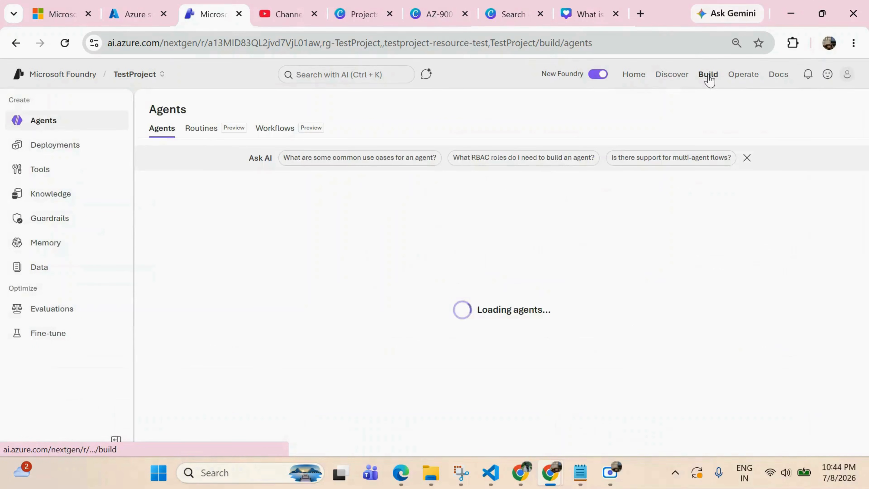
{"action": "left_click", "coordinate": [48, 147]}
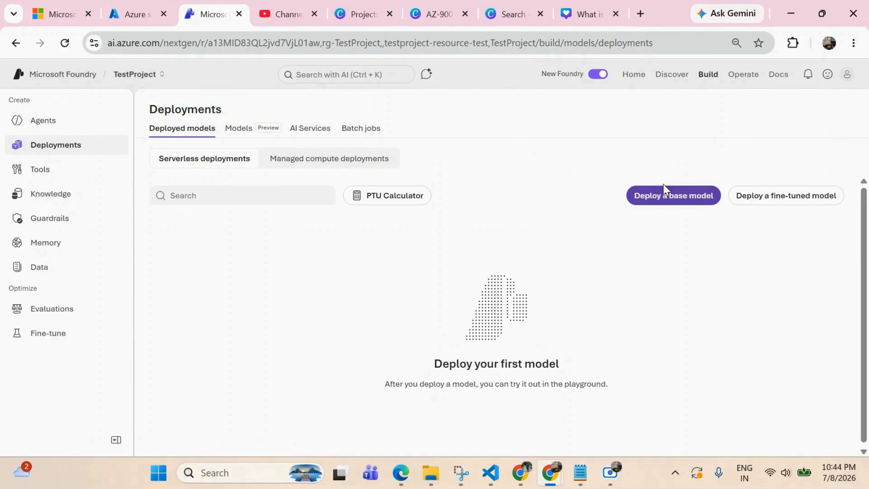
{"action": "left_click", "coordinate": [650, 198]}
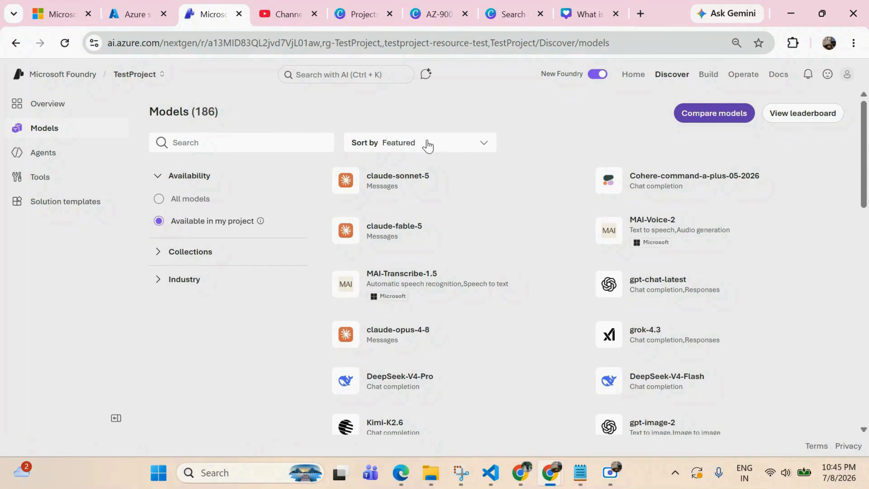
Step: Browse the catalog of models available in the project, sorted by Featured
{"action": "left_click", "coordinate": [250, 140]}
{"action": "left_click", "coordinate": [660, 139]}
{"action": "scroll", "coordinate": [863, 165], "scroll_direction": "down", "scroll_amount": 1}
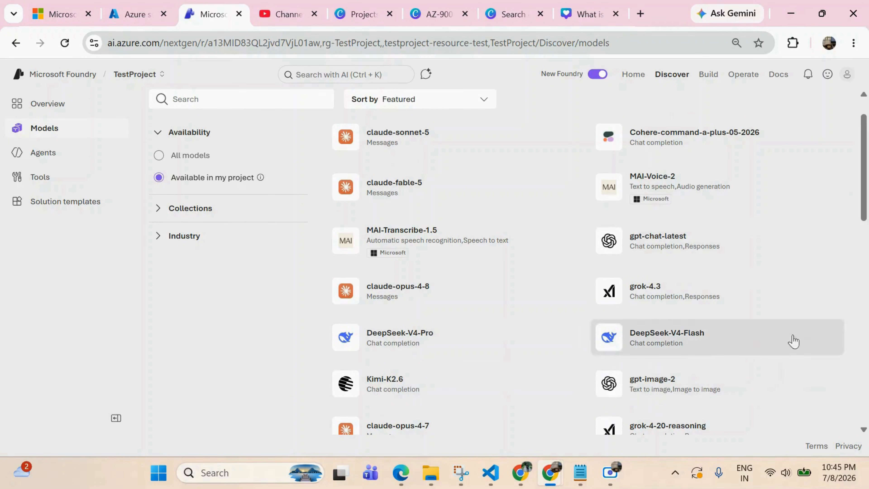
{"action": "key", "text": "alt+Tab"}
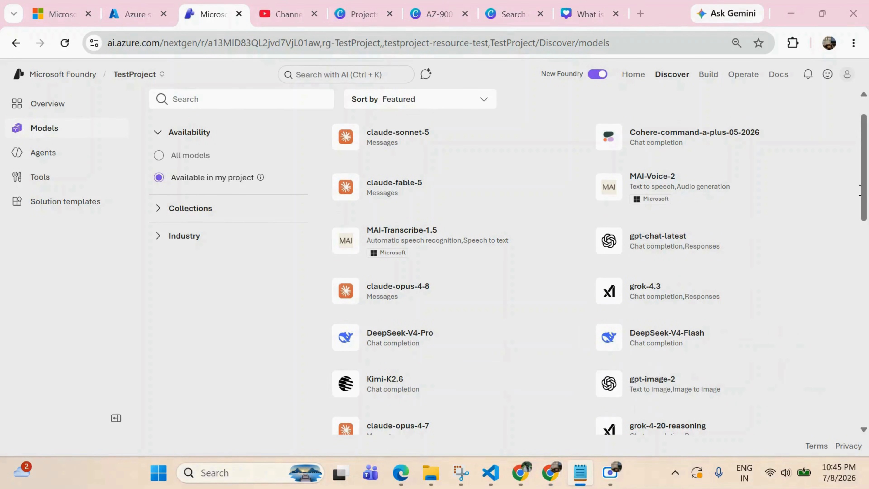
{"action": "left_click_drag", "start_coordinate": [864, 200], "coordinate": [839, 301]}
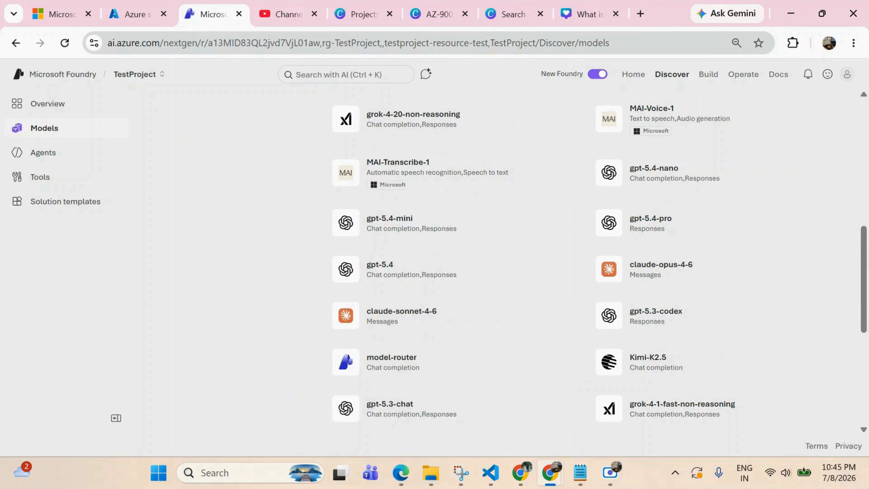
{"action": "left_click_drag", "start_coordinate": [864, 287], "coordinate": [804, 134]}
Step: Search the model catalog for "embed" and look over the embedding models
{"action": "left_click", "coordinate": [274, 139]}
{"action": "type", "text": "e"}
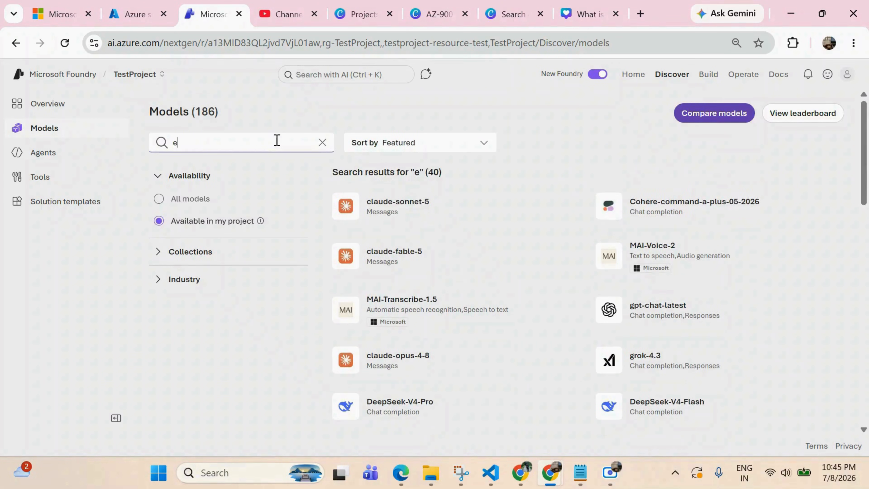
{"action": "type", "text": "mbed"}
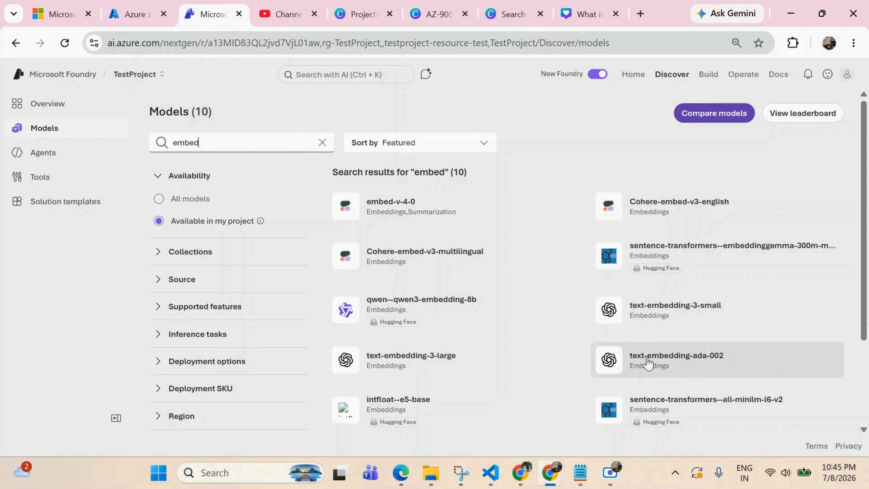
{"action": "key", "text": "alt+Tab"}
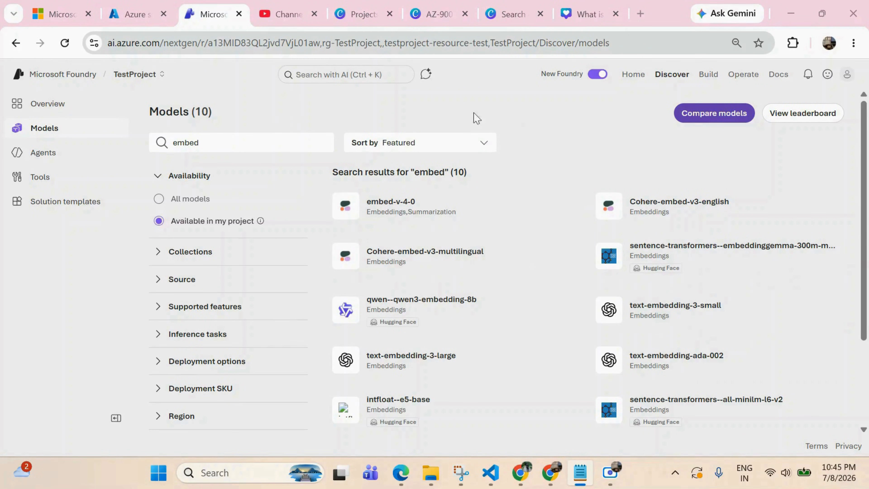
Step: Clear the model search and set the availability filter to All models
{"action": "left_click_drag", "start_coordinate": [203, 138], "coordinate": [172, 136]}
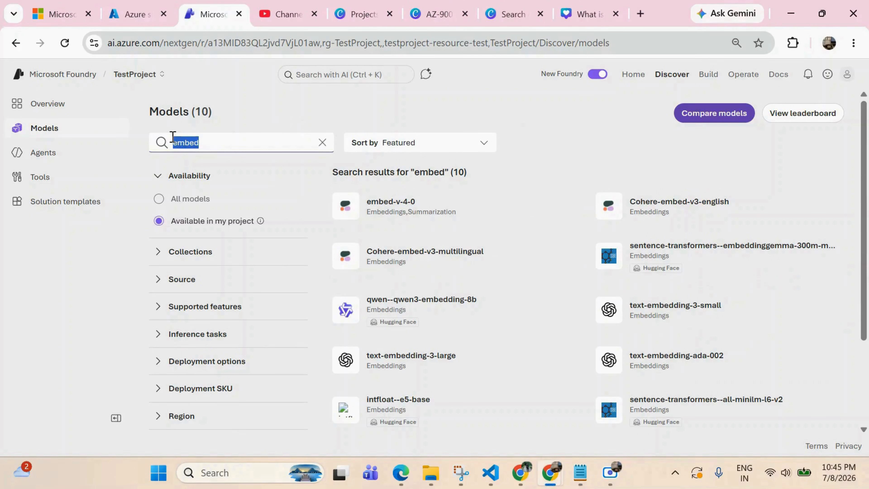
{"action": "key", "text": "BackSpace"}
{"action": "left_click", "coordinate": [178, 201]}
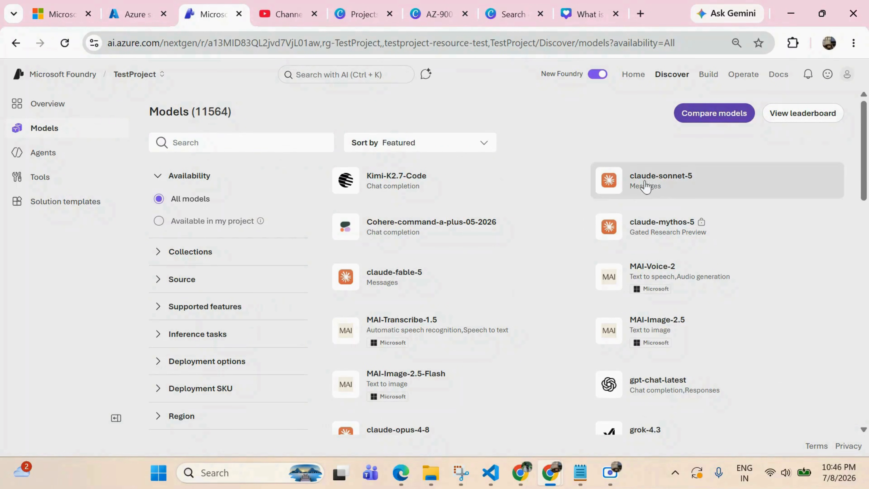
{"action": "left_click", "coordinate": [190, 142]}
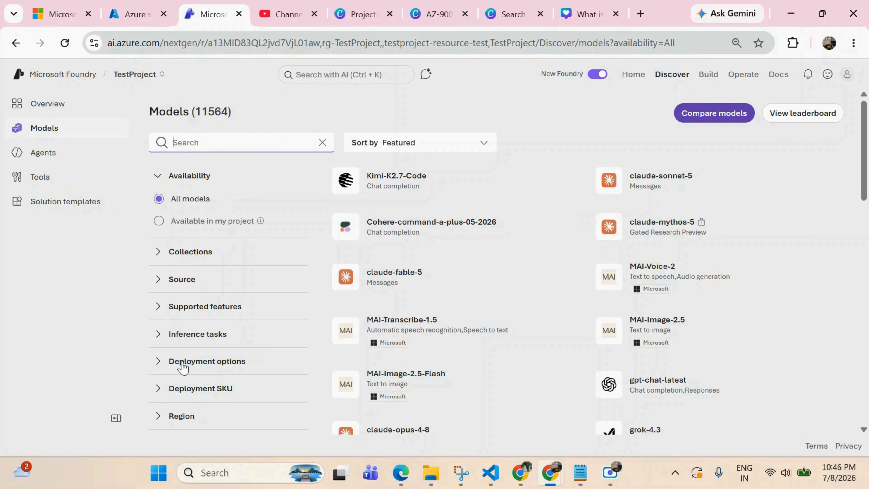
Step: Examine the model catalog's filters for collections, deployment options and region
{"action": "left_click", "coordinate": [207, 252]}
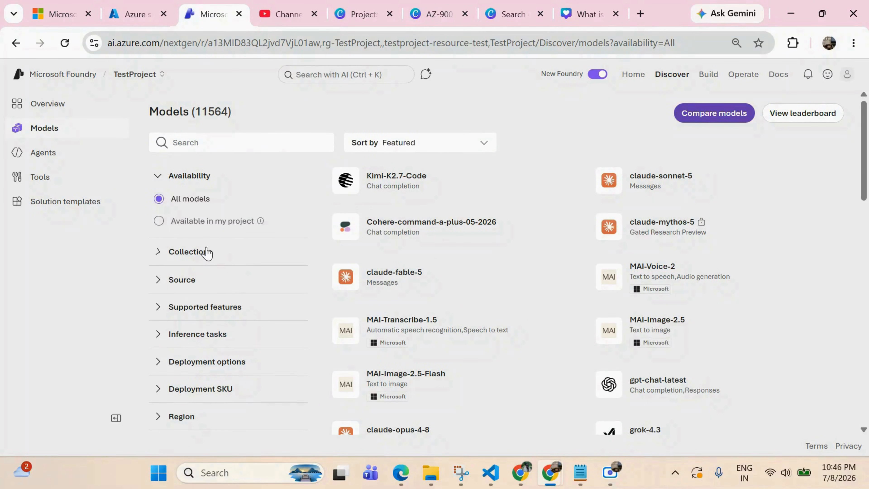
{"action": "left_click", "coordinate": [187, 254]}
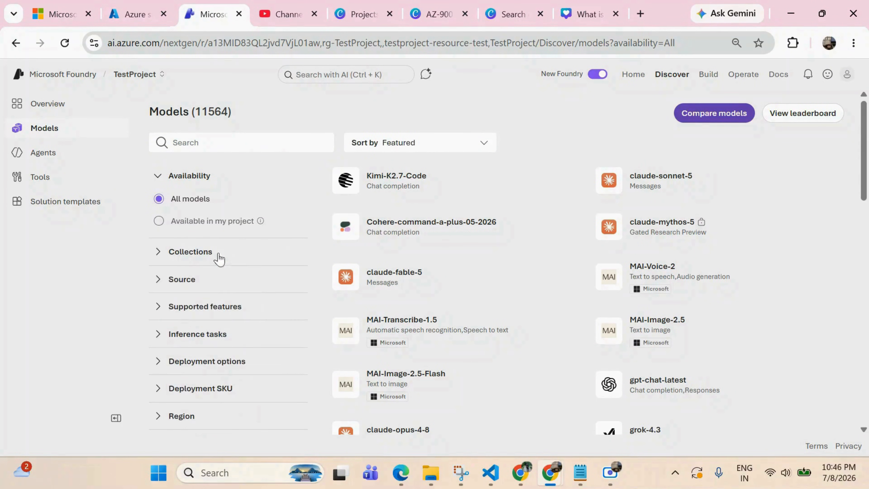
{"action": "left_click", "coordinate": [201, 367]}
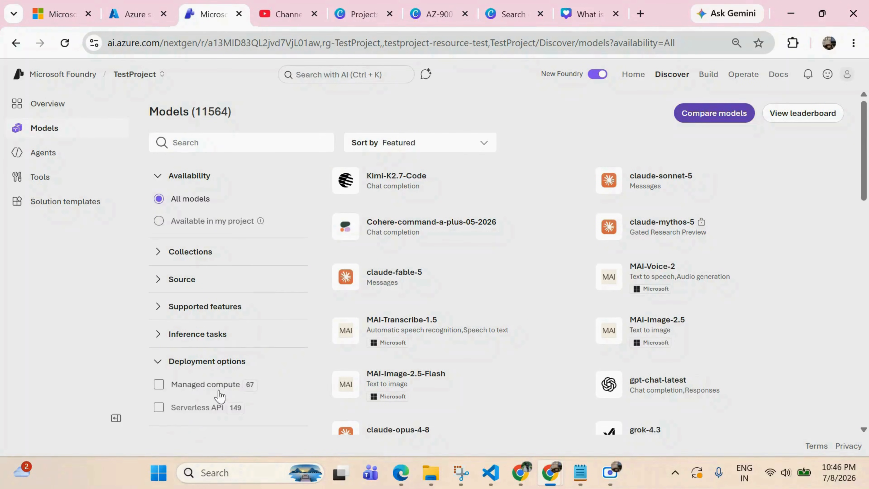
{"action": "left_click", "coordinate": [180, 369]}
{"action": "left_click", "coordinate": [185, 421]}
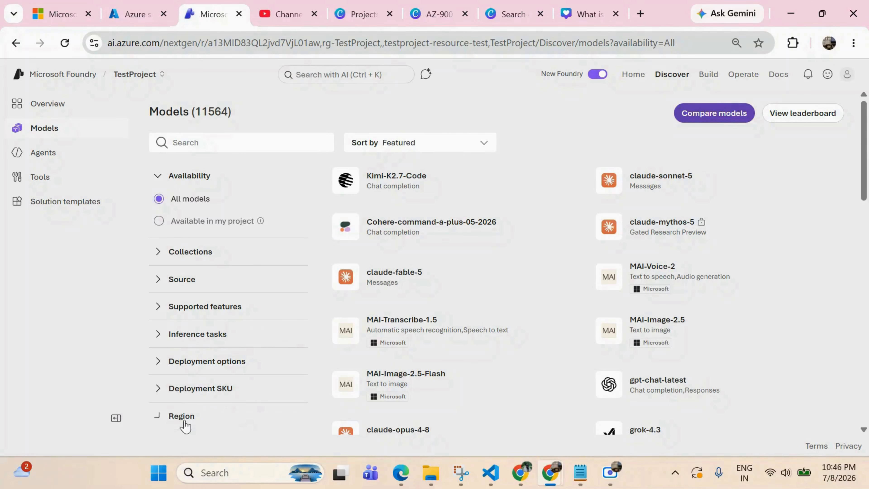
{"action": "left_click_drag", "start_coordinate": [864, 171], "coordinate": [866, 199]}
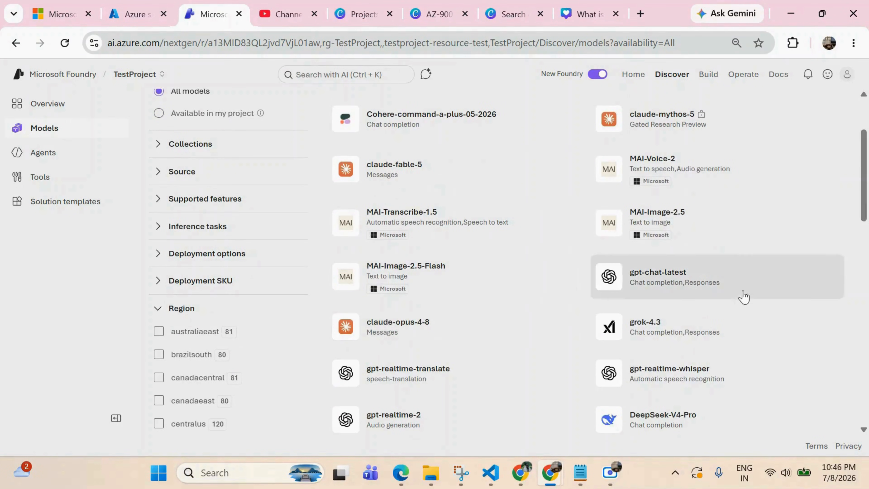
{"action": "left_click", "coordinate": [580, 472]}
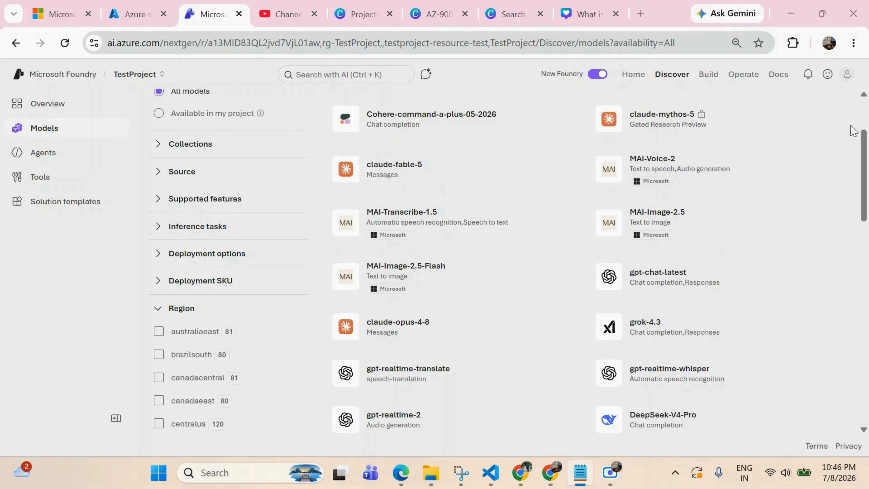
Step: Search the model catalog for gpt-5-mini and open that model's details page
{"action": "left_click", "coordinate": [864, 123]}
{"action": "left_click", "coordinate": [187, 143]}
{"action": "type", "text": "gpt-"}
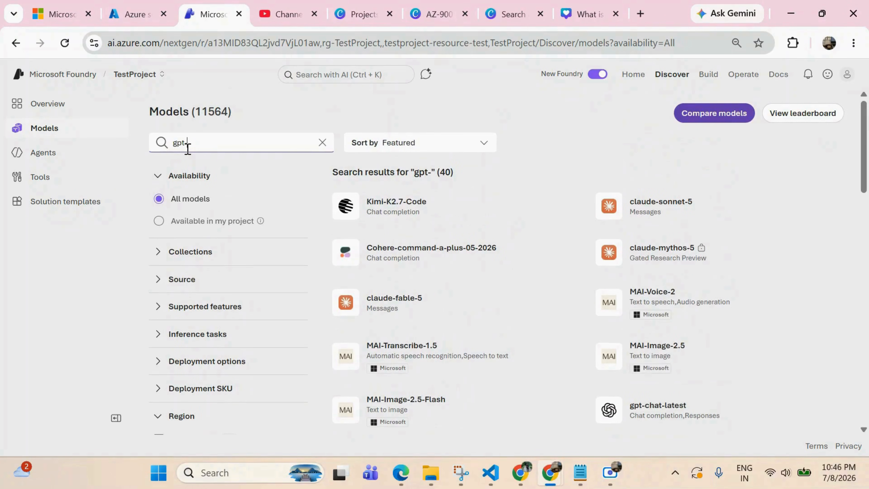
{"action": "type", "text": "5-mini"}
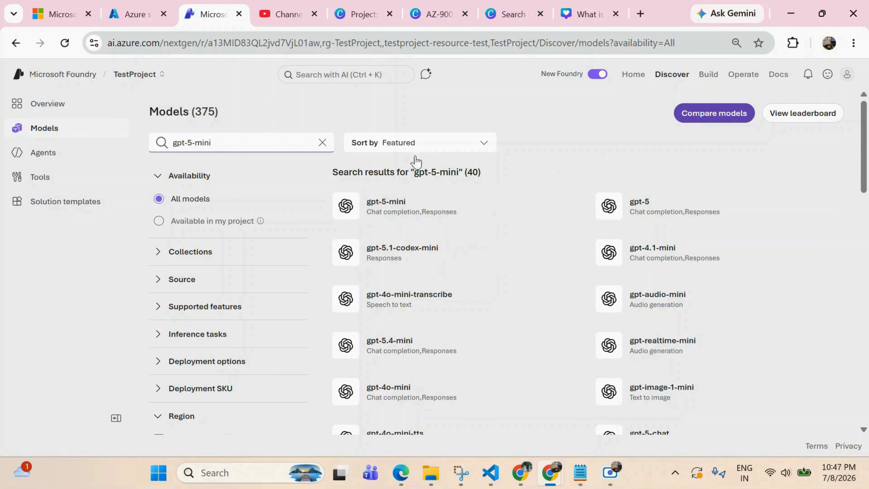
{"action": "left_click", "coordinate": [376, 203]}
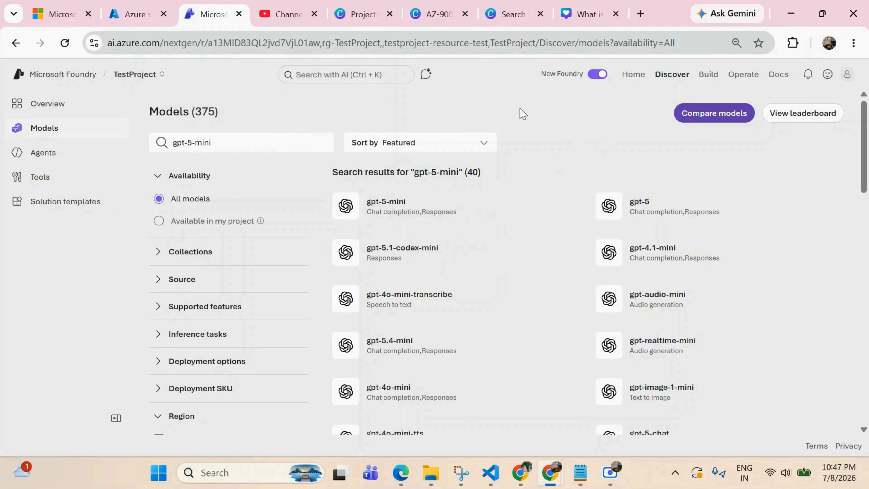
{"action": "left_click", "coordinate": [124, 15]}
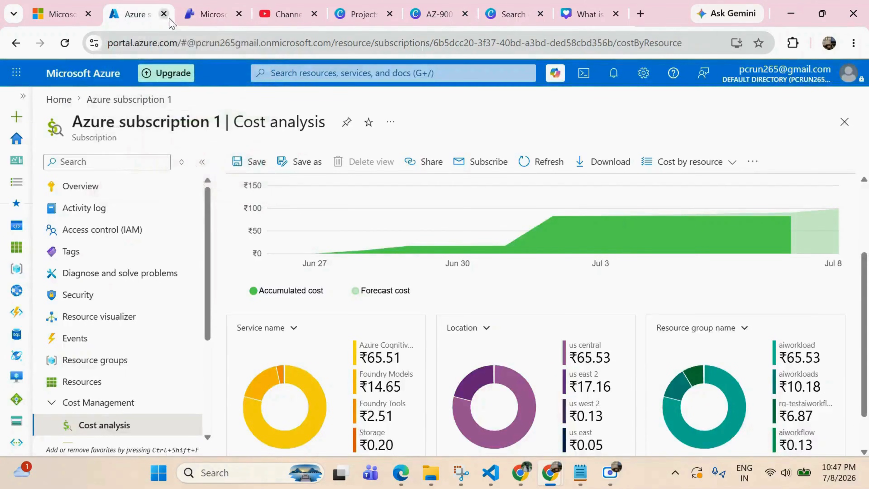
{"action": "left_click", "coordinate": [204, 16]}
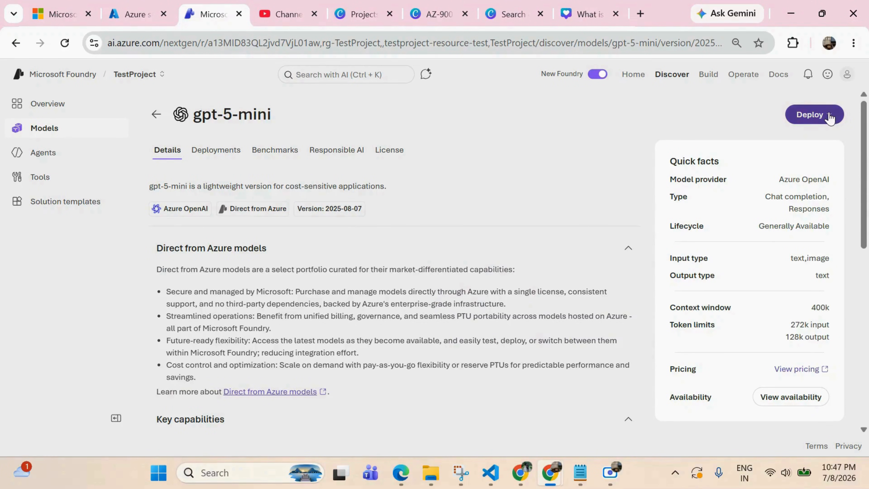
Step: Deploy gpt-5-mini with the default settings and check the deployed model's name in its playground
{"action": "left_click_drag", "start_coordinate": [193, 114], "coordinate": [240, 113]}
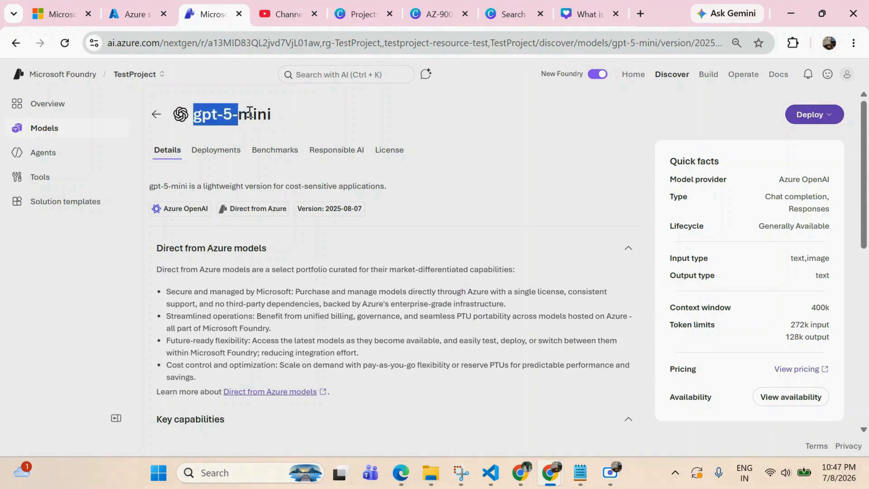
{"action": "left_click", "coordinate": [296, 114]}
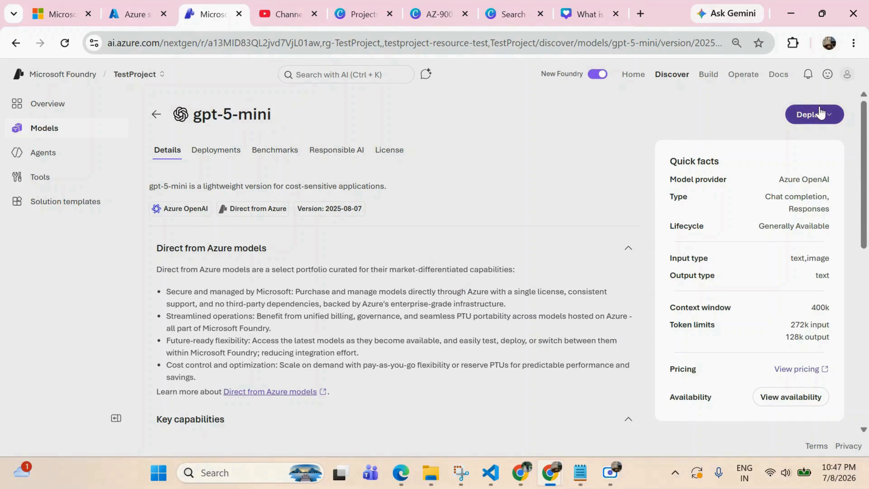
{"action": "left_click", "coordinate": [819, 113]}
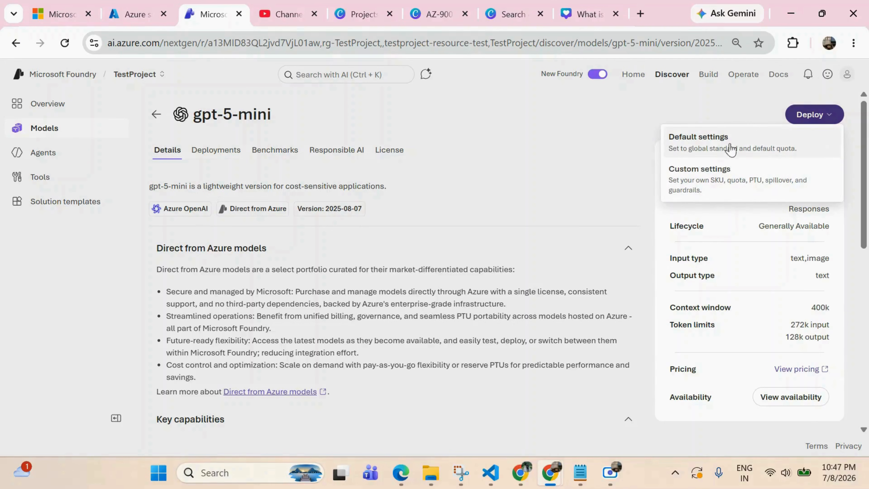
{"action": "left_click", "coordinate": [724, 149]}
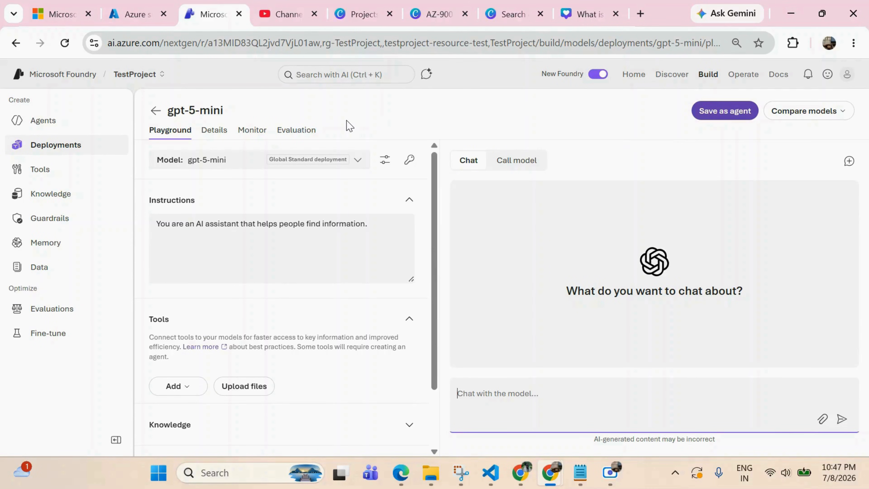
{"action": "left_click", "coordinate": [230, 114]}
{"action": "left_click_drag", "start_coordinate": [230, 114], "coordinate": [164, 113]}
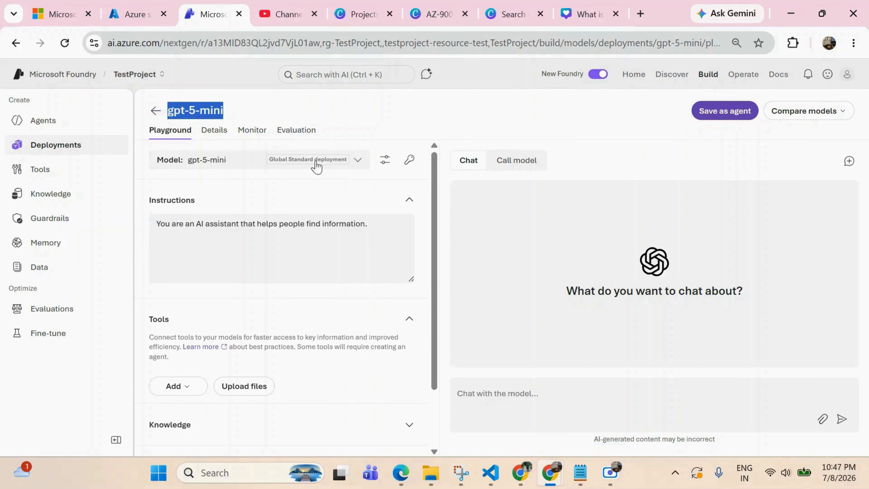
Step: Examine the gpt-5-mini parameters for completion tokens and reasoning effort, and the list of models selectable in the playground
{"action": "left_click", "coordinate": [385, 160]}
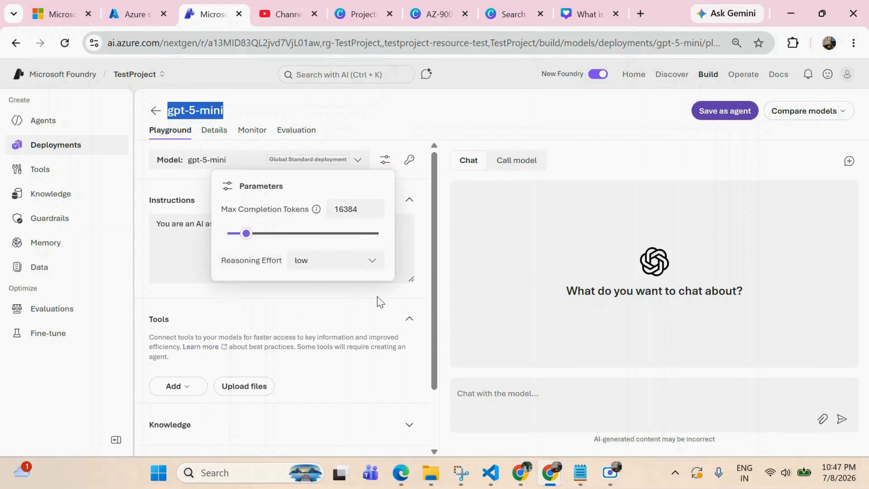
{"action": "left_click", "coordinate": [539, 268]}
{"action": "left_click", "coordinate": [491, 392]}
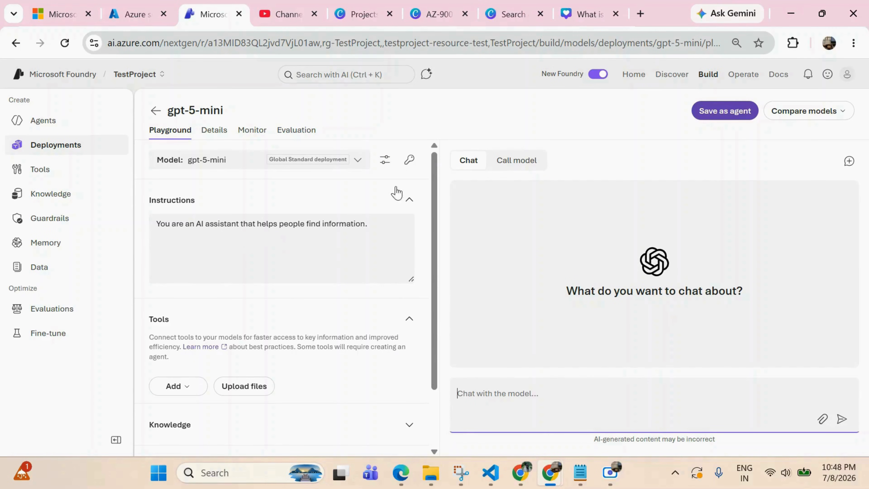
{"action": "left_click", "coordinate": [383, 160]}
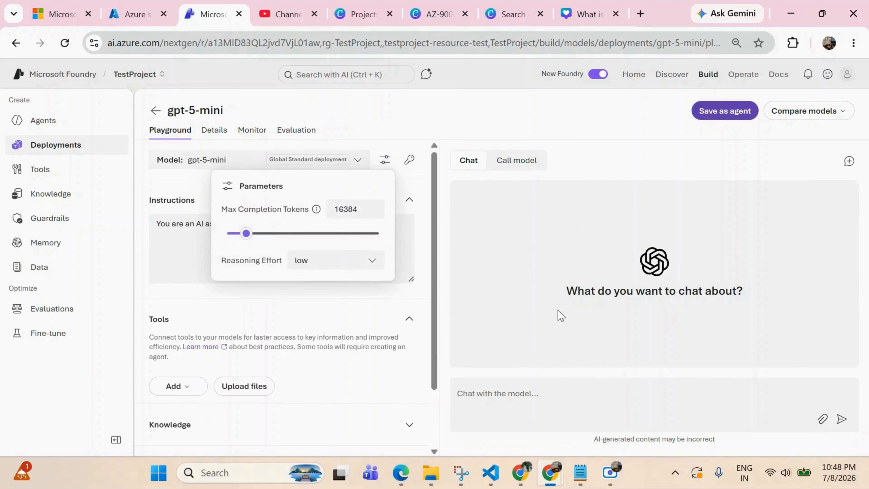
{"action": "left_click", "coordinate": [473, 409]}
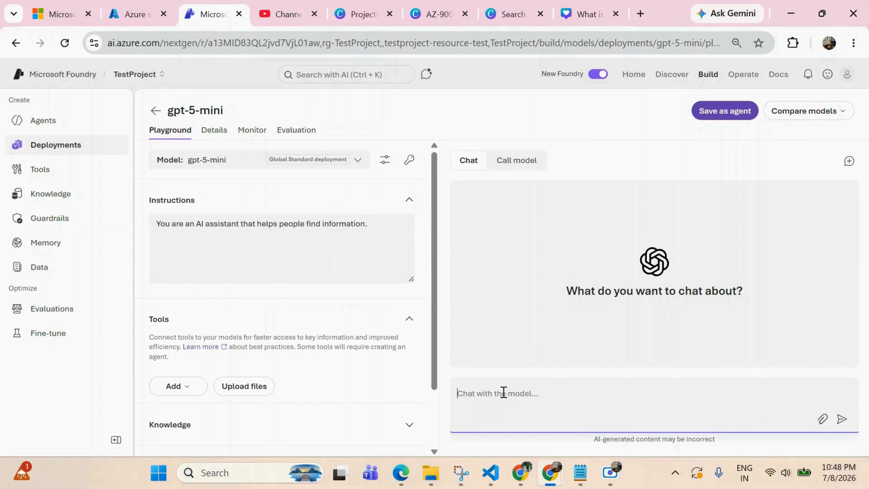
{"action": "left_click", "coordinate": [384, 161]}
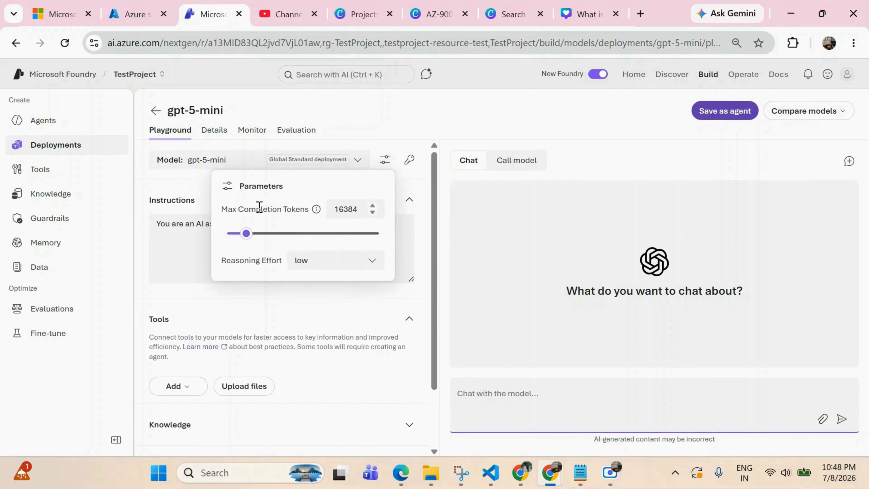
{"action": "left_click", "coordinate": [228, 186]}
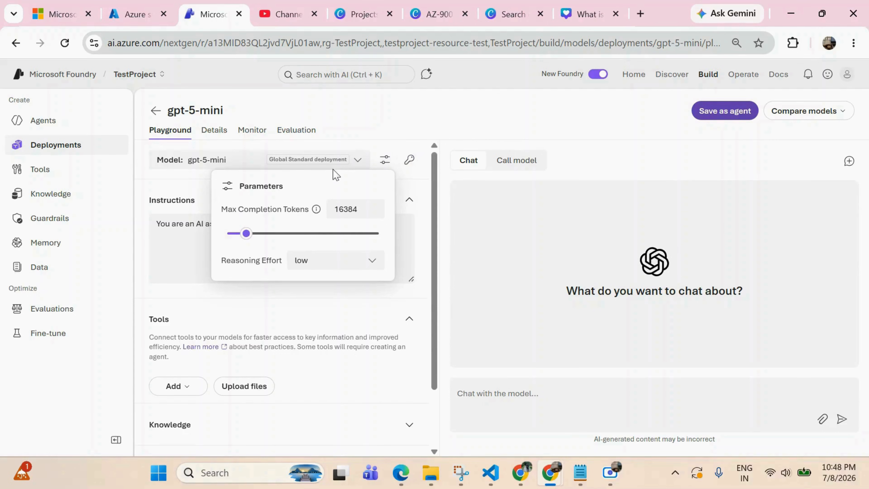
{"action": "left_click", "coordinate": [313, 167]}
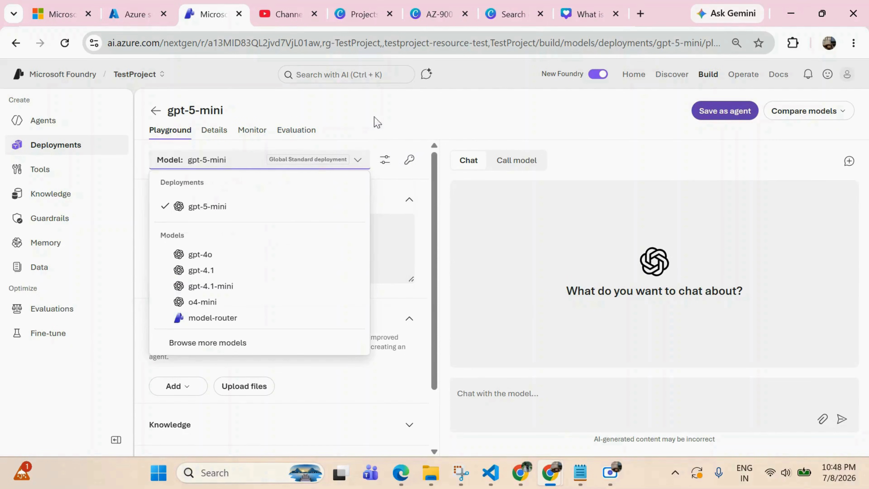
{"action": "left_click", "coordinate": [406, 108]}
Step: Review the default instructions given to the gpt-5-mini model
{"action": "left_click_drag", "start_coordinate": [371, 233], "coordinate": [154, 223]}
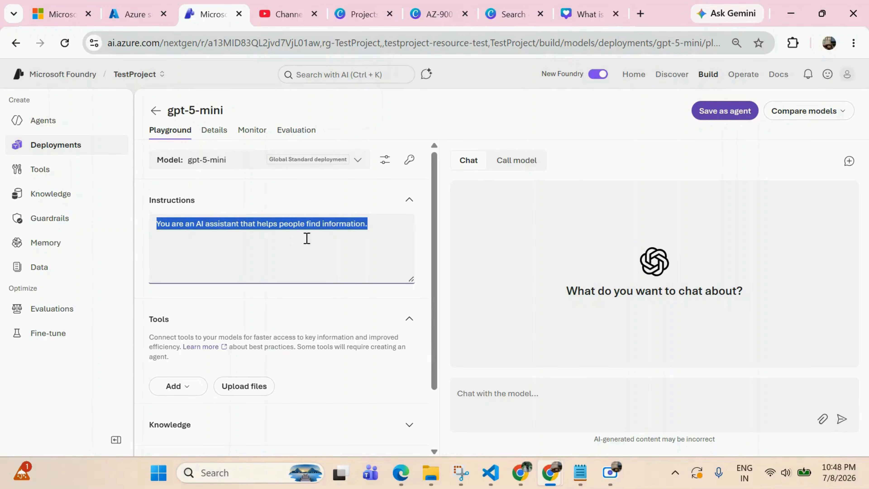
{"action": "left_click_drag", "start_coordinate": [234, 112], "coordinate": [168, 112]}
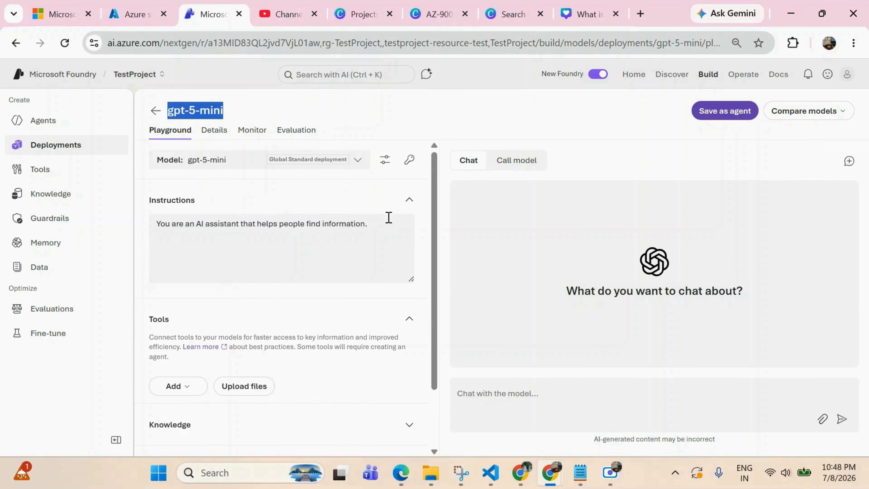
{"action": "left_click_drag", "start_coordinate": [384, 227], "coordinate": [143, 217]}
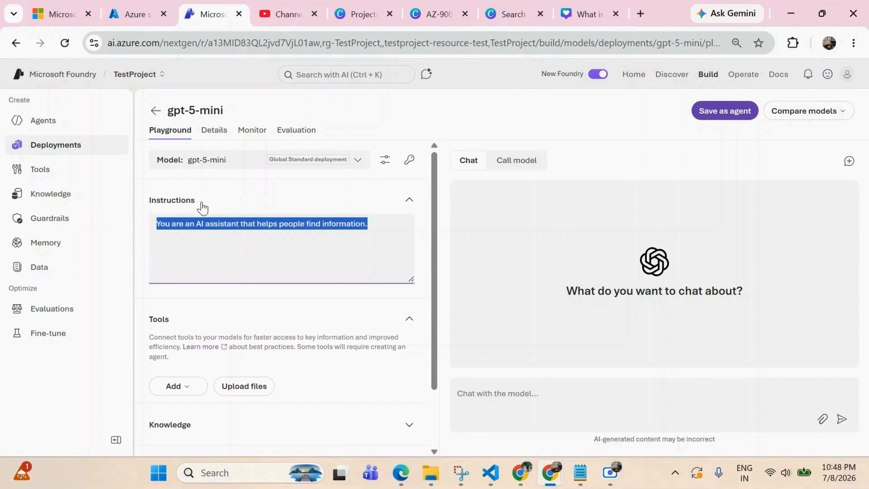
{"action": "left_click", "coordinate": [249, 245]}
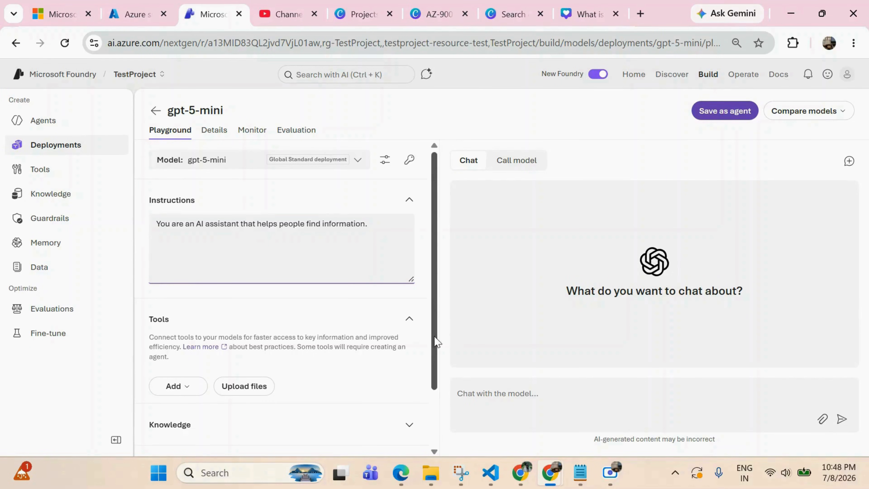
Step: Examine the Tools section and the tool types that can be added to gpt-5-mini
{"action": "scroll", "coordinate": [436, 340], "scroll_direction": "down", "scroll_amount": 2}
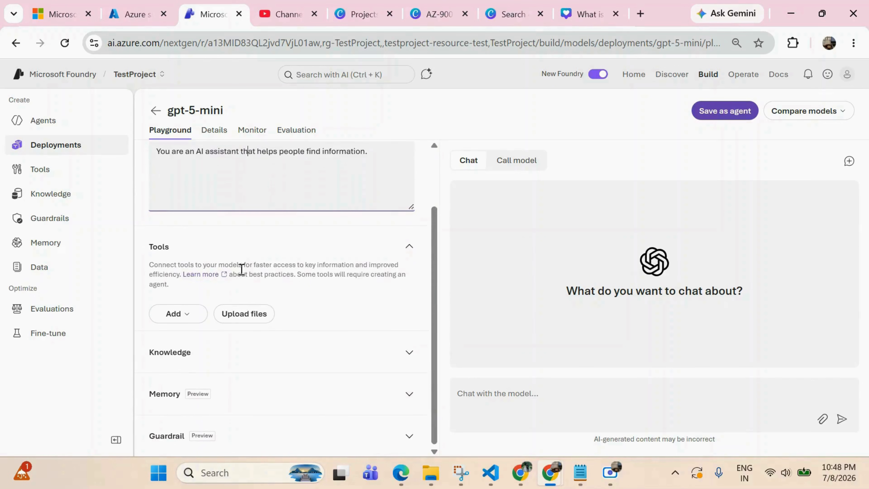
{"action": "left_click", "coordinate": [193, 320]}
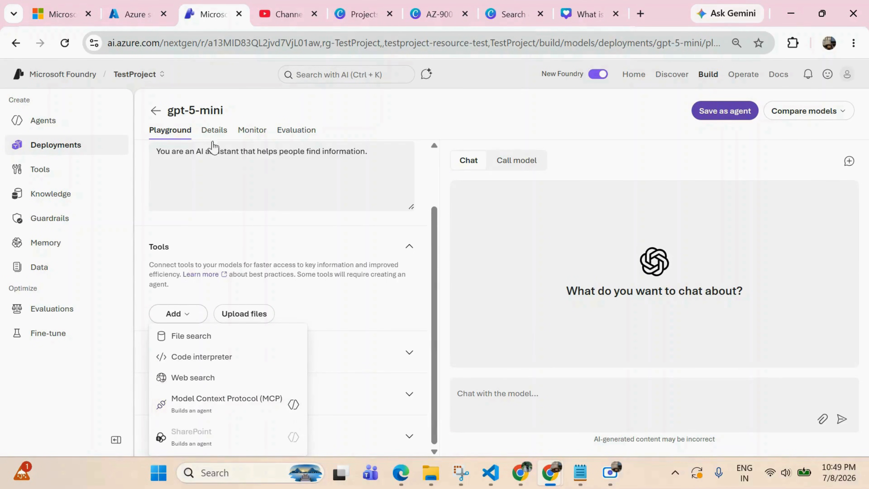
{"action": "left_click_drag", "start_coordinate": [242, 112], "coordinate": [166, 111]}
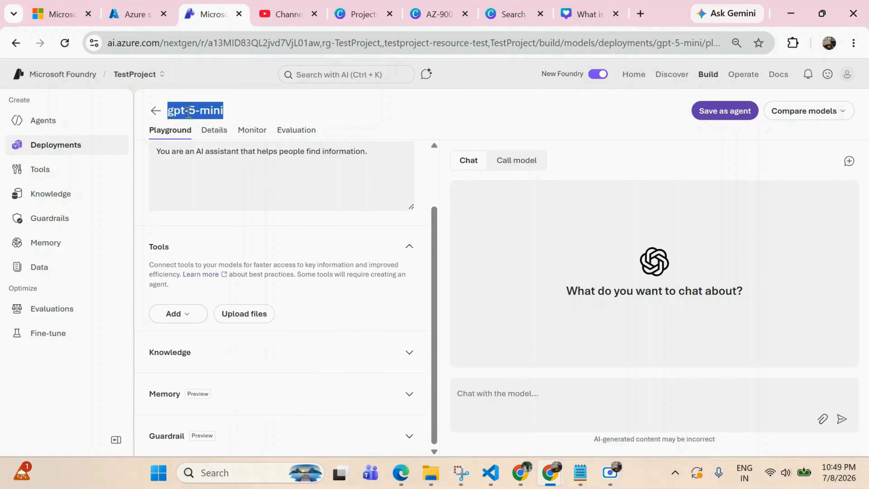
{"action": "left_click", "coordinate": [161, 321]}
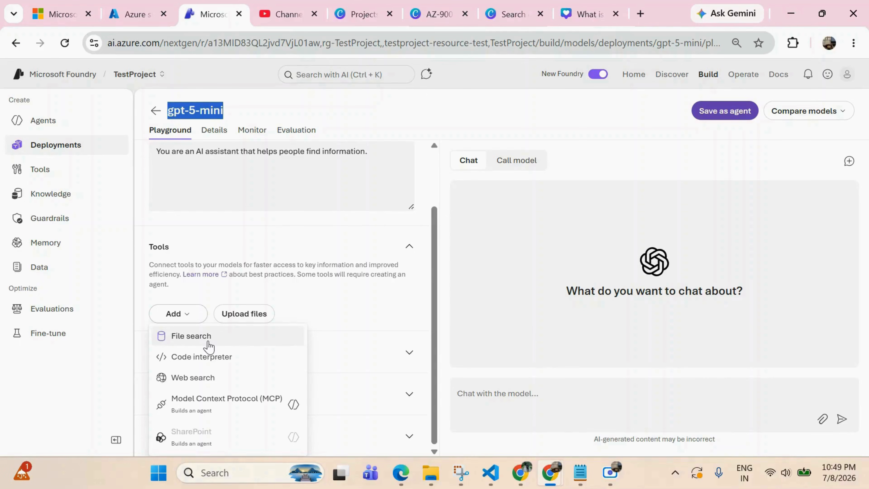
{"action": "left_click", "coordinate": [356, 278]}
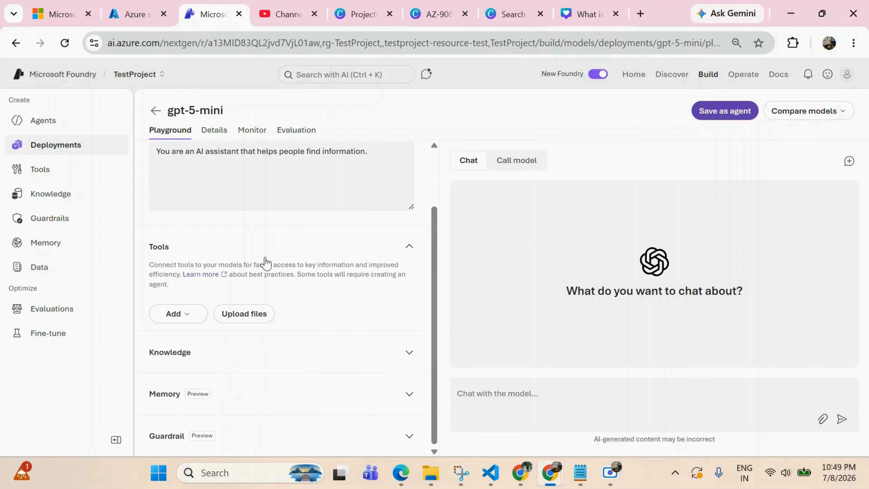
{"action": "left_click", "coordinate": [152, 247]}
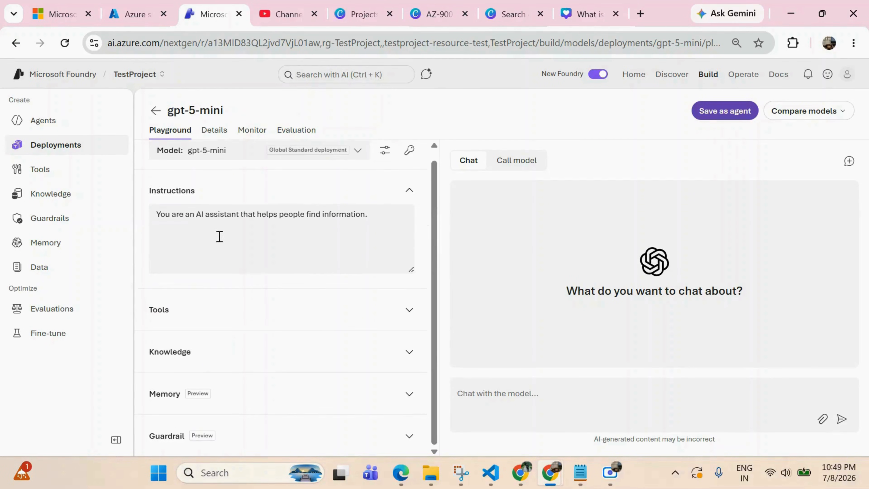
{"action": "left_click", "coordinate": [171, 310]}
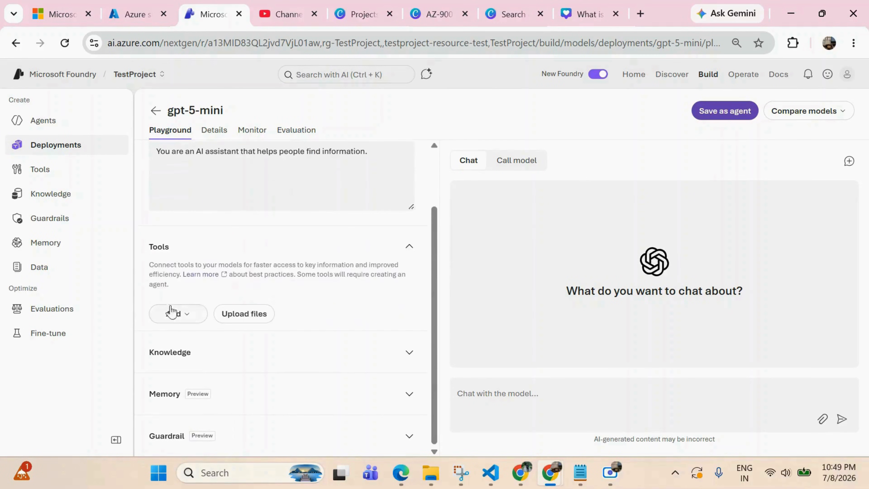
{"action": "left_click_drag", "start_coordinate": [432, 275], "coordinate": [429, 297]}
{"action": "left_click_drag", "start_coordinate": [224, 110], "coordinate": [169, 111]}
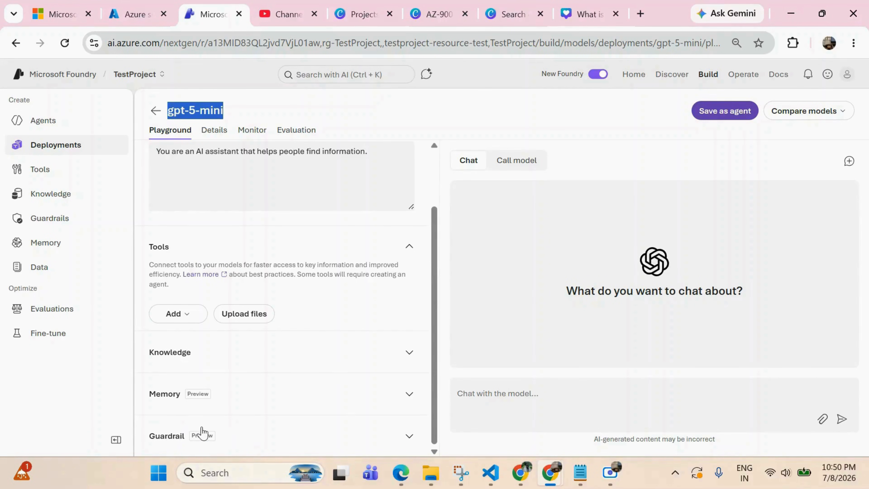
Step: Examine the Guardrail section's risk controls and the options for managing the assigned guardrail
{"action": "left_click", "coordinate": [173, 436]}
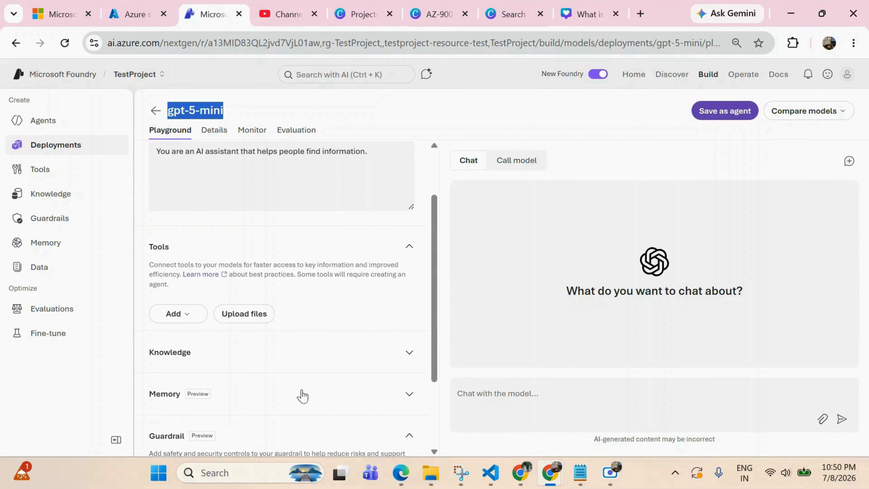
{"action": "left_click_drag", "start_coordinate": [436, 377], "coordinate": [432, 450]}
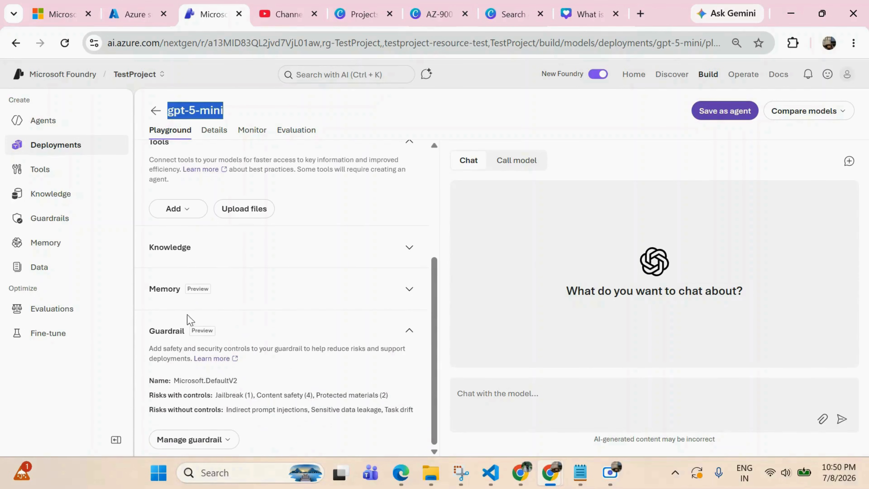
{"action": "left_click", "coordinate": [227, 442]}
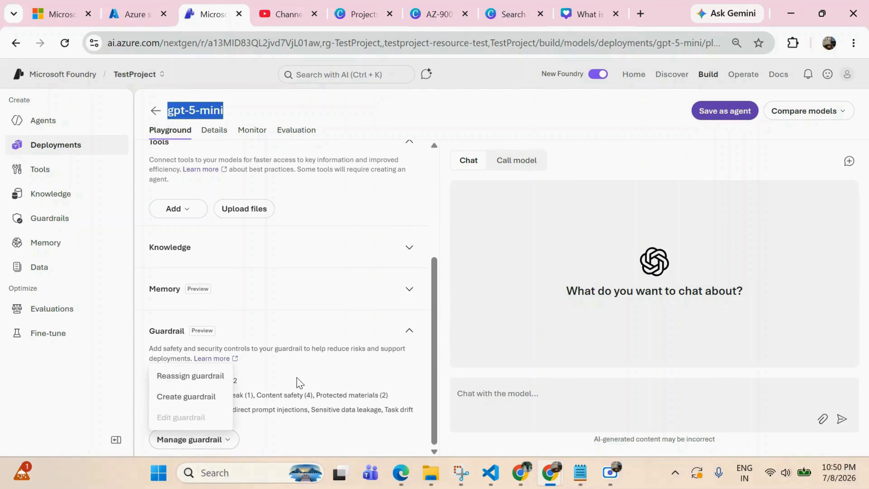
{"action": "left_click", "coordinate": [292, 396]}
{"action": "left_click_drag", "start_coordinate": [434, 326], "coordinate": [433, 240]}
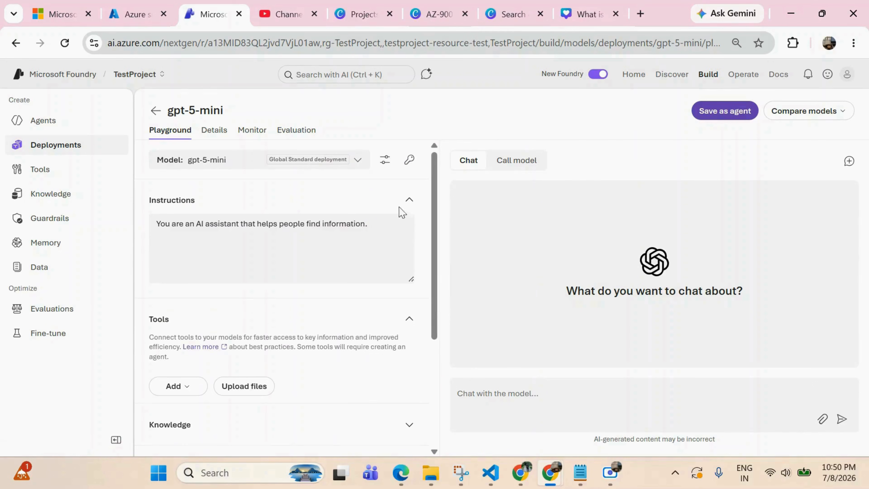
Step: Send the message "hi" to gpt-5-mini in the playground chat and read its reply
{"action": "left_click", "coordinate": [525, 399]}
{"action": "type", "text": "hi"}
{"action": "key", "text": "Return"}
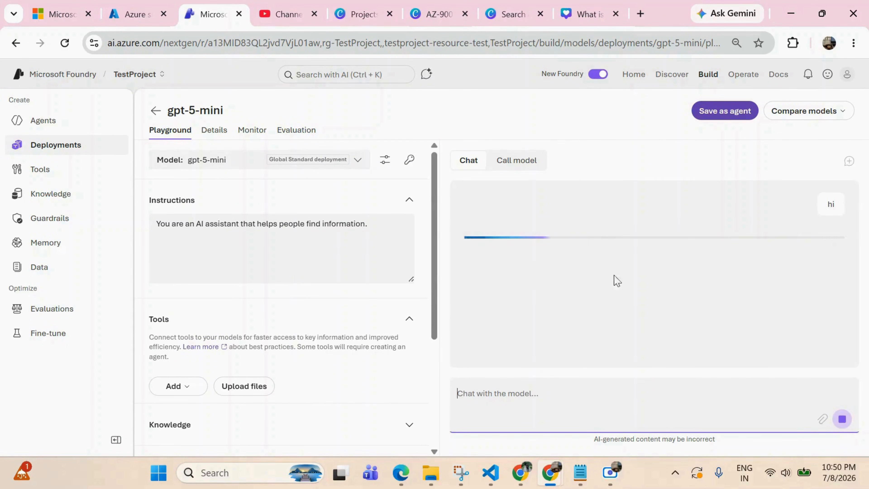
{"action": "left_click_drag", "start_coordinate": [617, 234], "coordinate": [452, 225]}
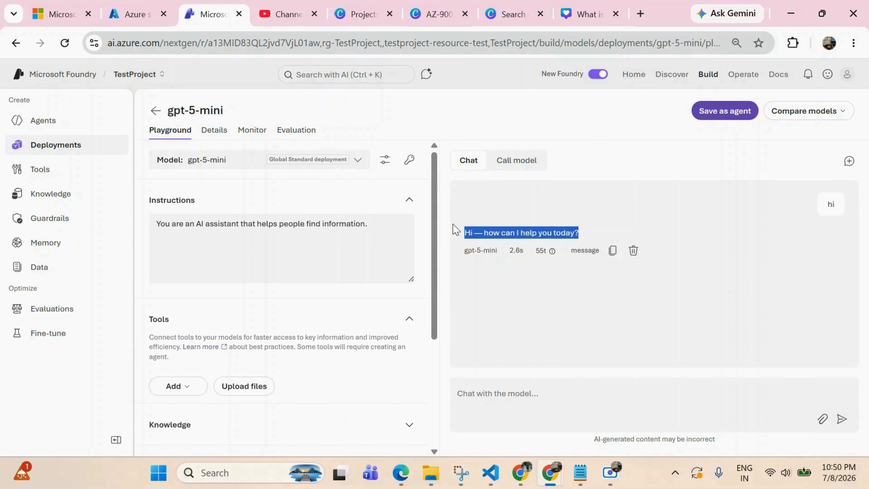
{"action": "left_click", "coordinate": [609, 232]}
Step: Ask the model "what is the weather right now in India" and check whether its answer uses live weather data
{"action": "left_click", "coordinate": [489, 392]}
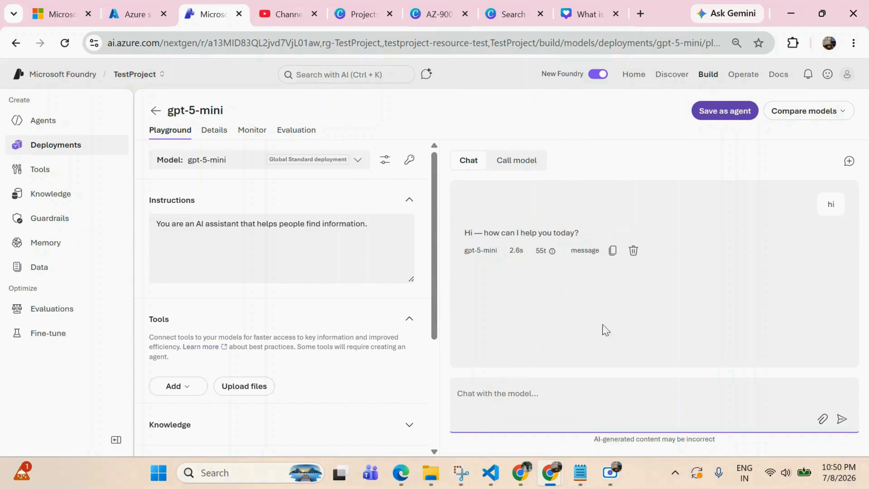
{"action": "type", "text": "wh"}
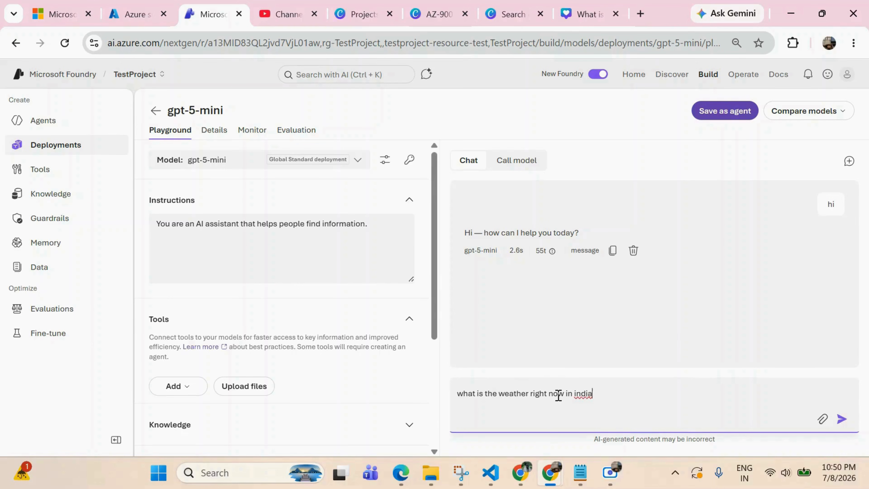
{"action": "left_click", "coordinate": [578, 393]}
{"action": "key", "text": "Return"}
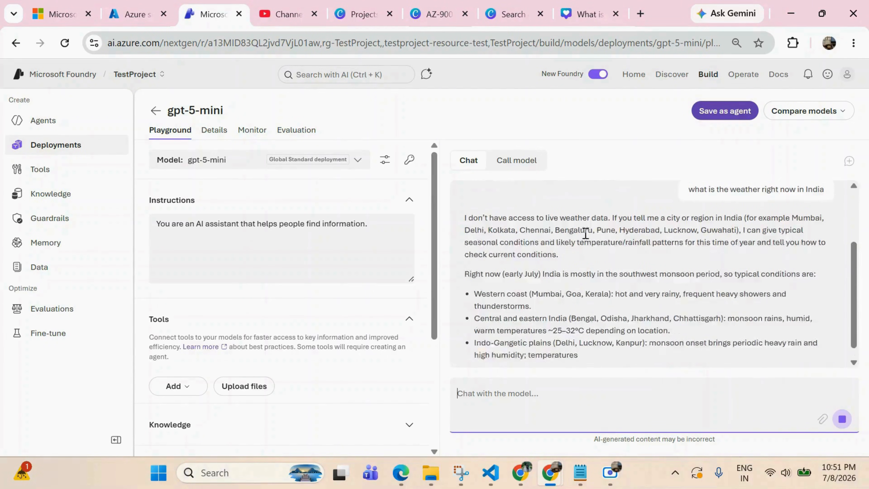
{"action": "left_click_drag", "start_coordinate": [854, 307], "coordinate": [843, 253]}
{"action": "left_click_drag", "start_coordinate": [511, 210], "coordinate": [610, 210]}
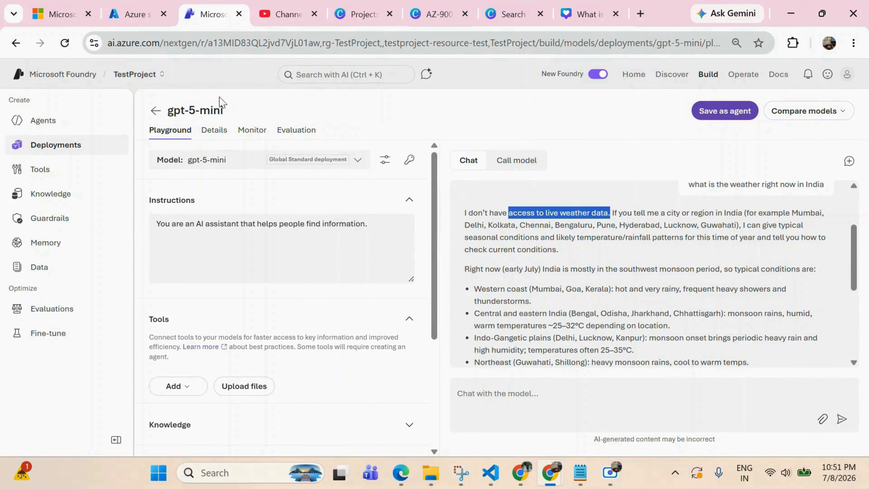
{"action": "left_click", "coordinate": [473, 232]}
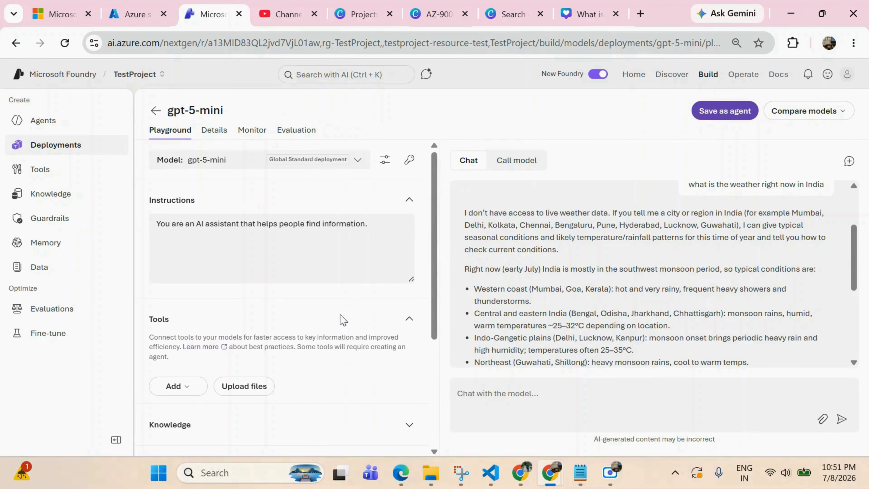
Step: Add the Web search tool to the gpt-5-mini playground
{"action": "left_click", "coordinate": [181, 384]}
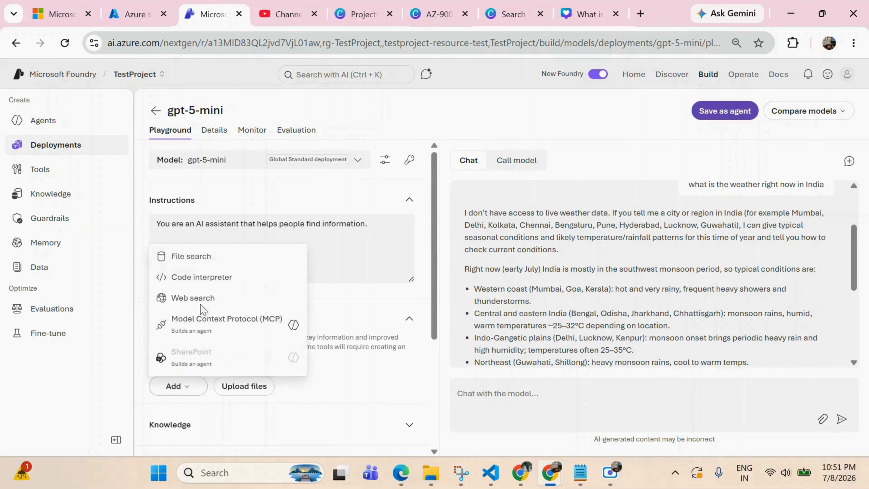
{"action": "left_click", "coordinate": [190, 297]}
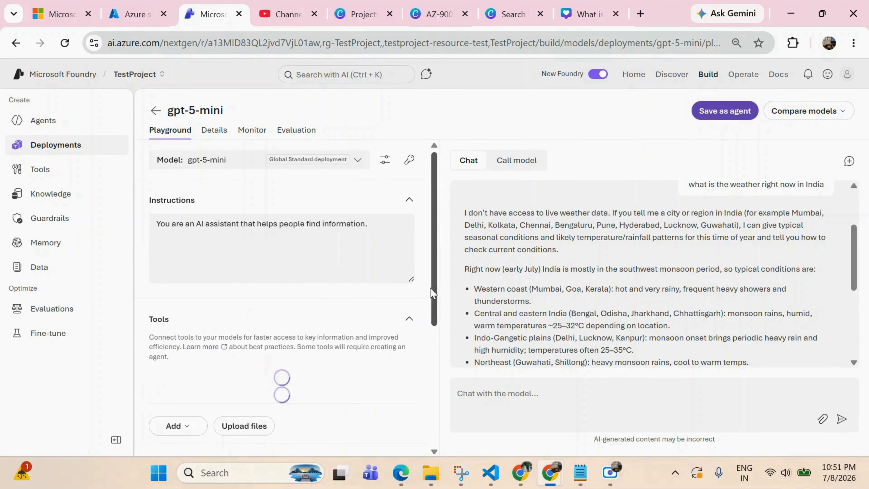
{"action": "scroll", "coordinate": [436, 296], "scroll_direction": "down", "scroll_amount": 3}
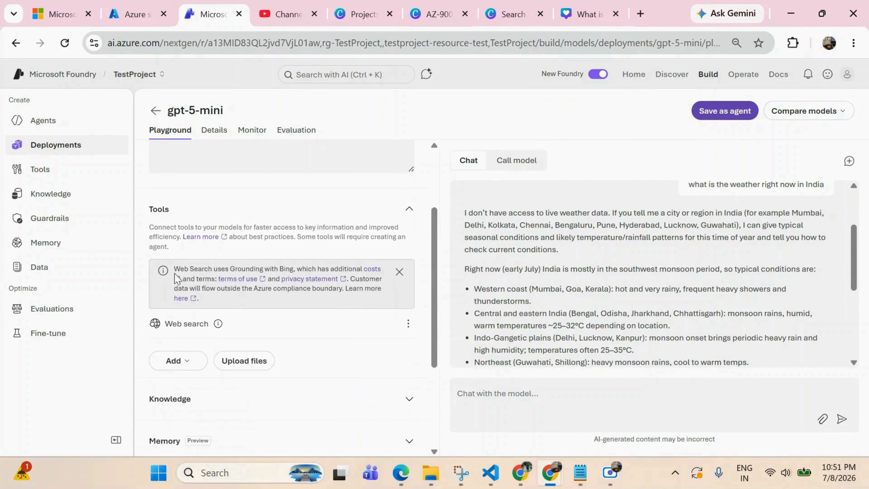
Step: Copy the earlier question "what is the weather right now in India" and send it again with the Web search tool enabled
{"action": "left_click", "coordinate": [526, 393]}
{"action": "scroll", "coordinate": [689, 189], "scroll_direction": "down", "scroll_amount": 1}
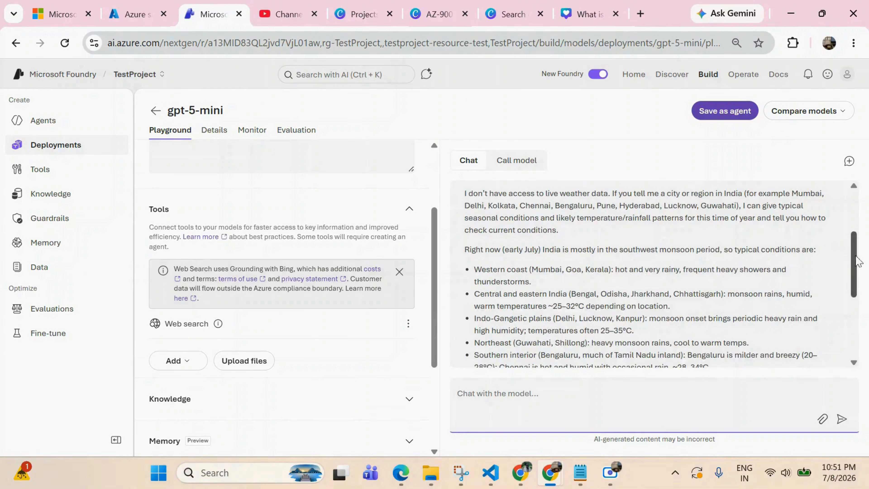
{"action": "left_click_drag", "start_coordinate": [855, 271], "coordinate": [856, 235]}
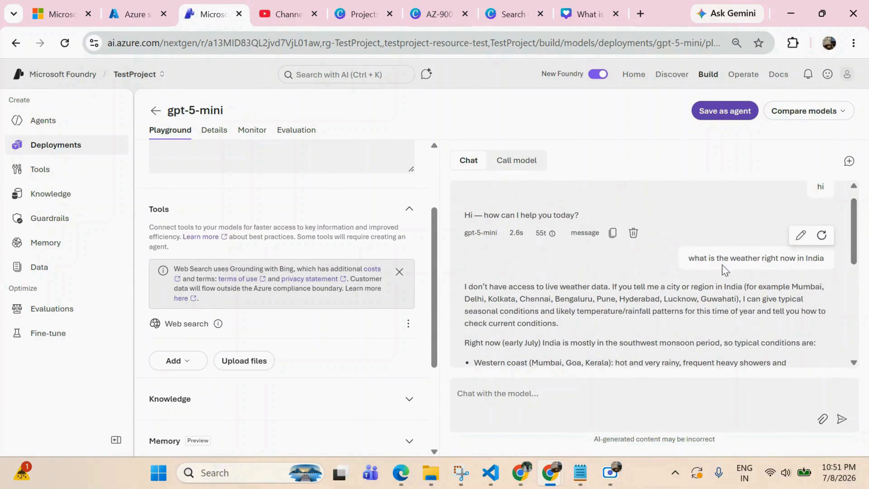
{"action": "left_click_drag", "start_coordinate": [685, 261], "coordinate": [848, 262]}
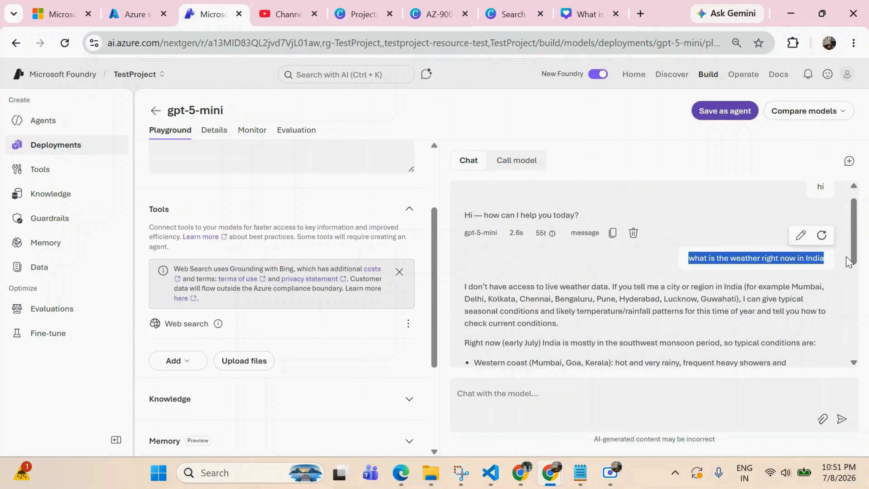
{"action": "key", "text": "ctrl+c"}
{"action": "left_click", "coordinate": [486, 397]}
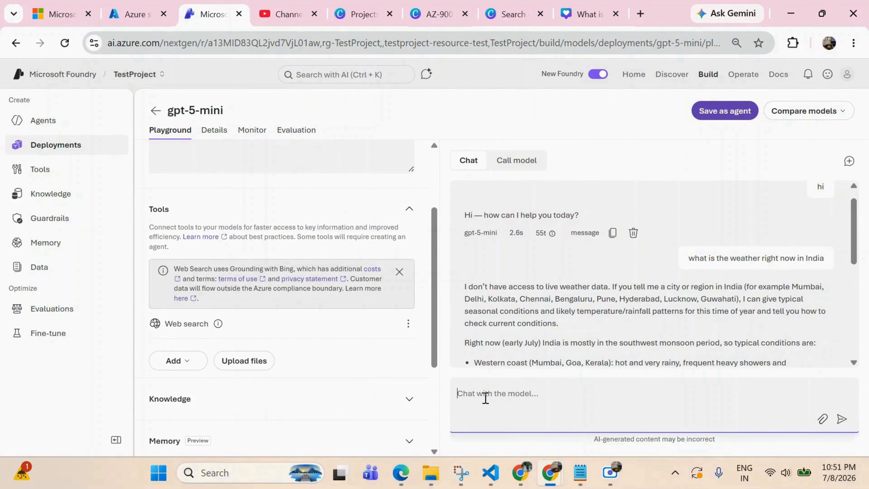
{"action": "key", "text": "ctrl+v"}
{"action": "key", "text": "Return"}
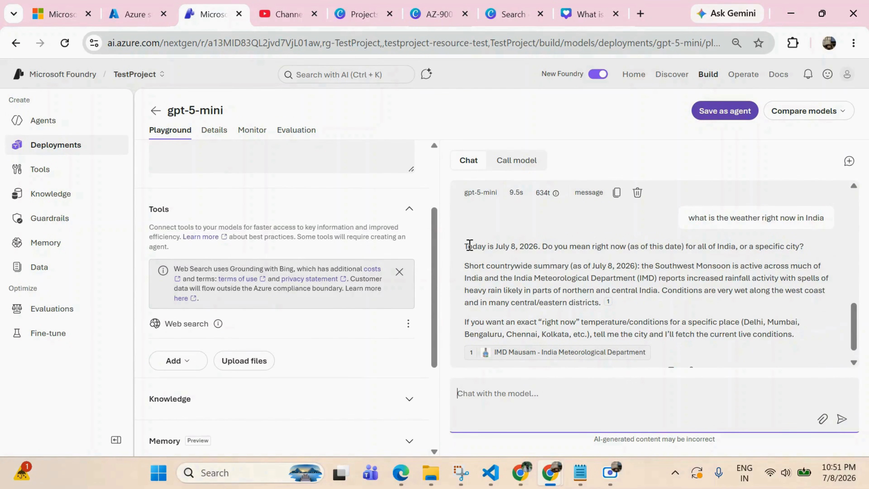
Step: Read the new weather reply and its cited source, and review the playground's Web search tool and model instructions
{"action": "left_click_drag", "start_coordinate": [466, 246], "coordinate": [788, 244]}
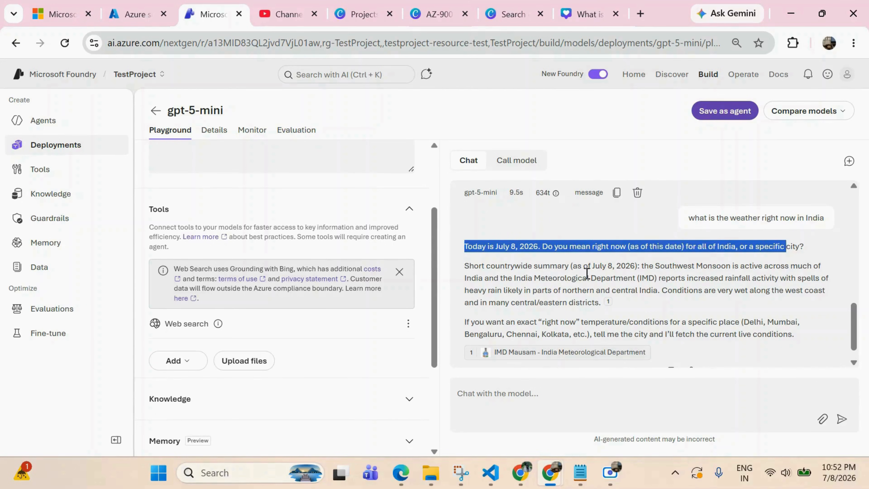
{"action": "left_click", "coordinate": [852, 322]}
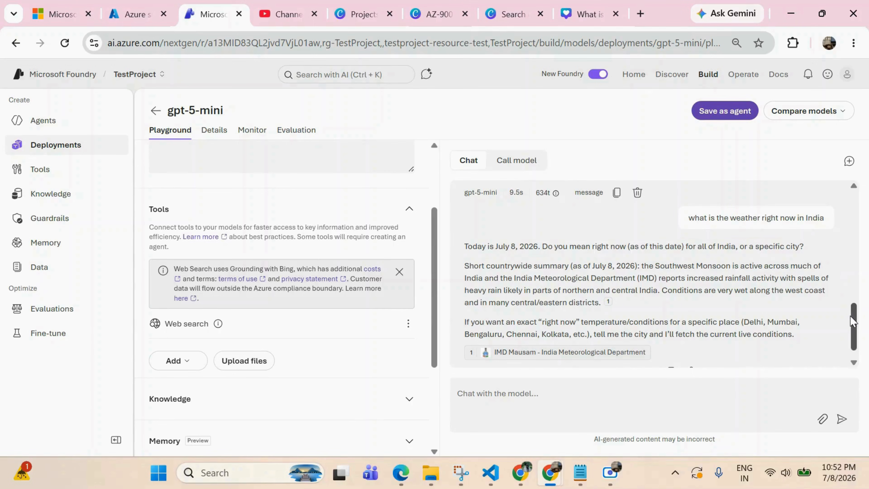
{"action": "scroll", "coordinate": [853, 339], "scroll_direction": "down", "scroll_amount": 1}
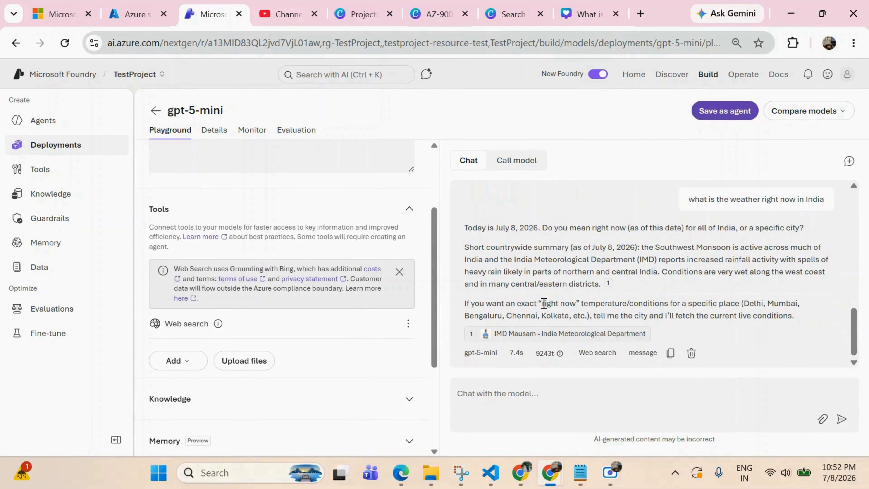
{"action": "left_click_drag", "start_coordinate": [544, 303], "coordinate": [646, 330]}
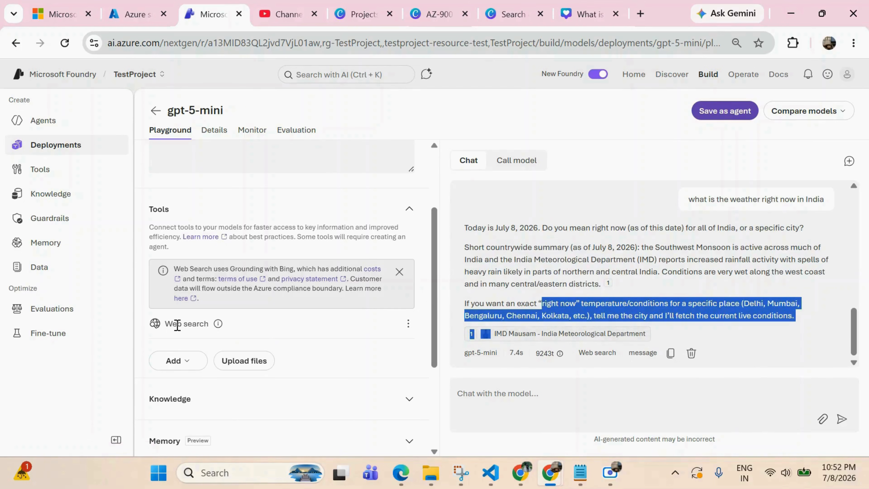
{"action": "left_click_drag", "start_coordinate": [434, 305], "coordinate": [442, 234]}
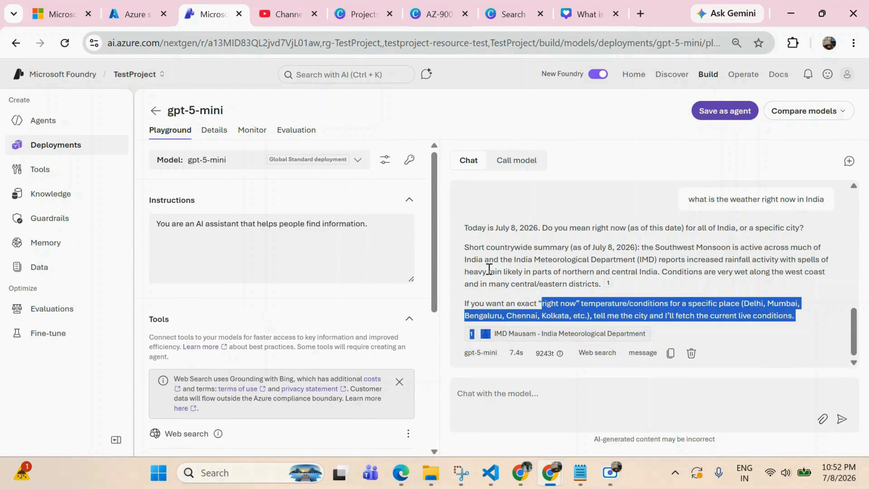
{"action": "left_click", "coordinate": [556, 245]}
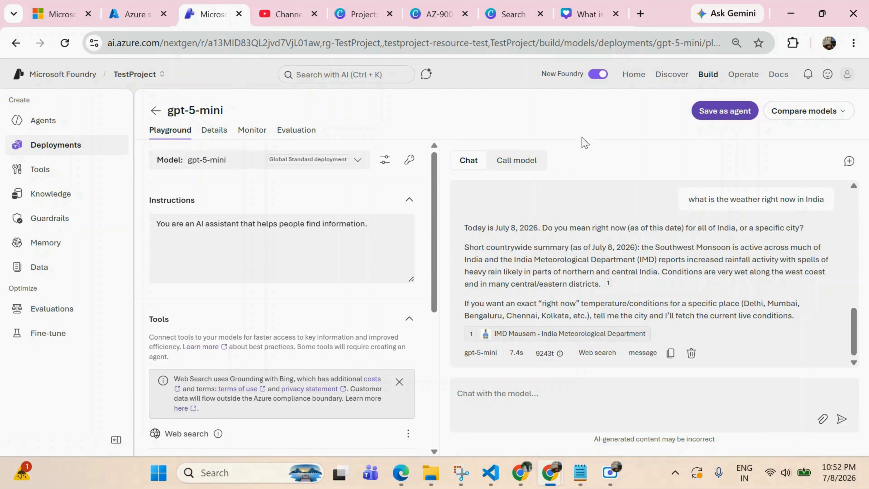
Step: Switch to the Canva design "What is Microsoft AI Foundry", present it full screen and advance to the closing slide
{"action": "left_click", "coordinate": [591, 21]}
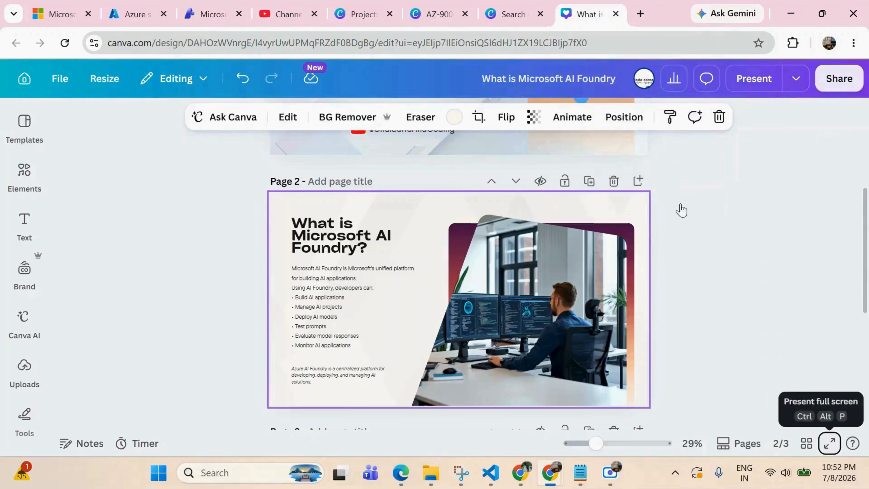
{"action": "left_click", "coordinate": [830, 443]}
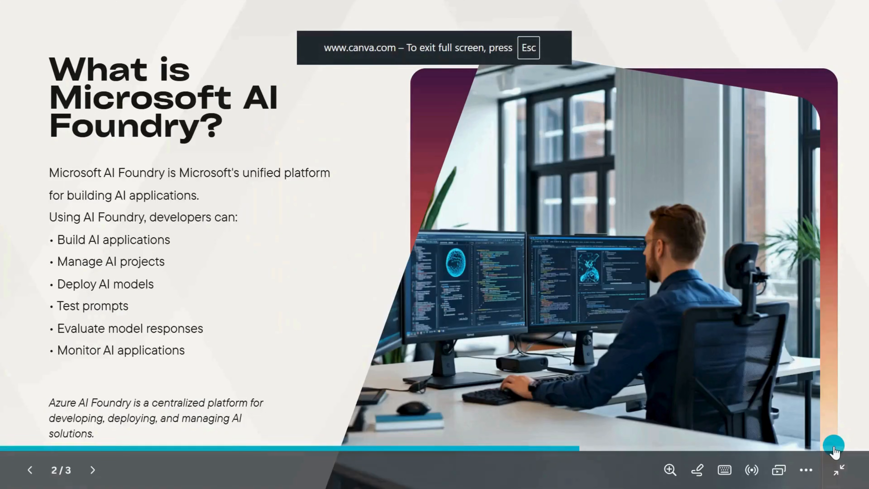
{"action": "left_click", "coordinate": [831, 445]}
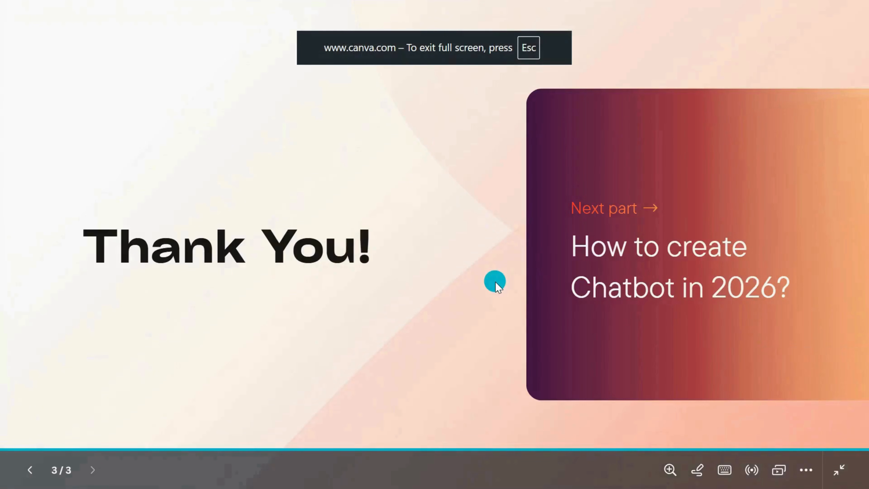